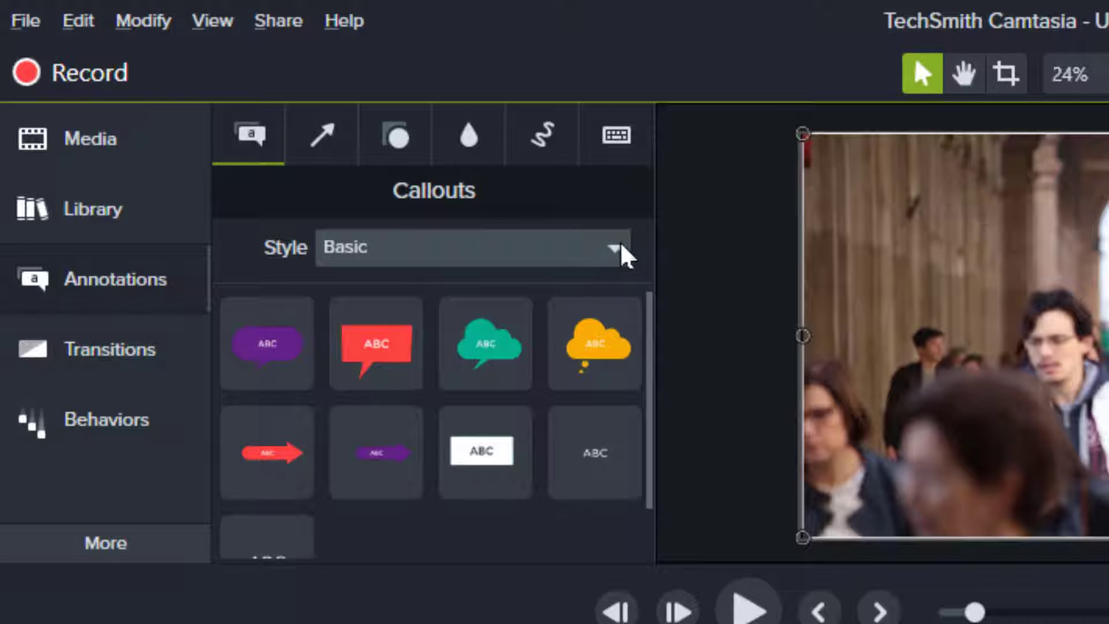
Show callouts in all styles and place the salmon rectangle callout at the top centre of the video.
{"action": "left_click", "coordinate": [618, 245]}
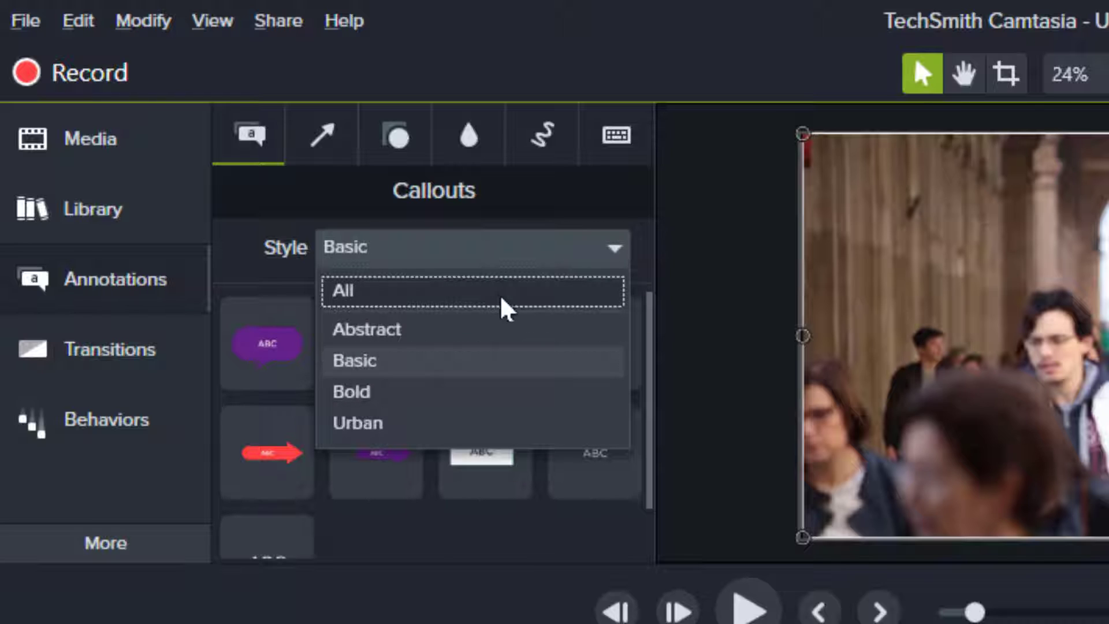
{"action": "left_click", "coordinate": [507, 294]}
{"action": "scroll", "coordinate": [545, 334], "scroll_direction": "down", "scroll_amount": 3}
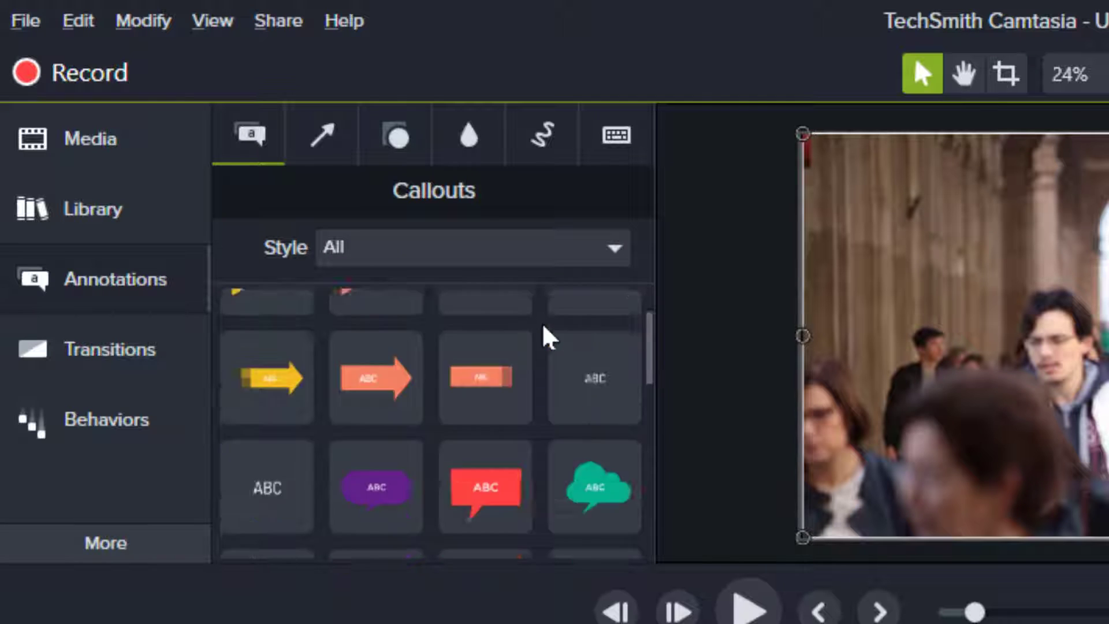
{"action": "scroll", "coordinate": [547, 335], "scroll_direction": "down", "scroll_amount": 5}
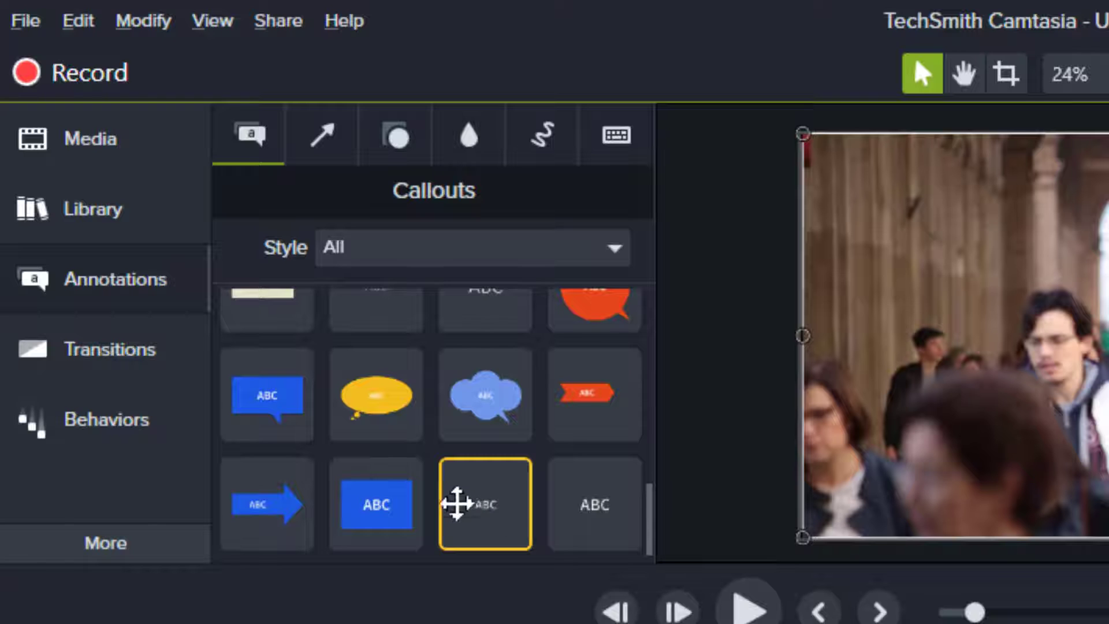
{"action": "scroll", "coordinate": [456, 505], "scroll_direction": "up", "scroll_amount": 2}
{"action": "scroll", "coordinate": [445, 506], "scroll_direction": "up", "scroll_amount": 6}
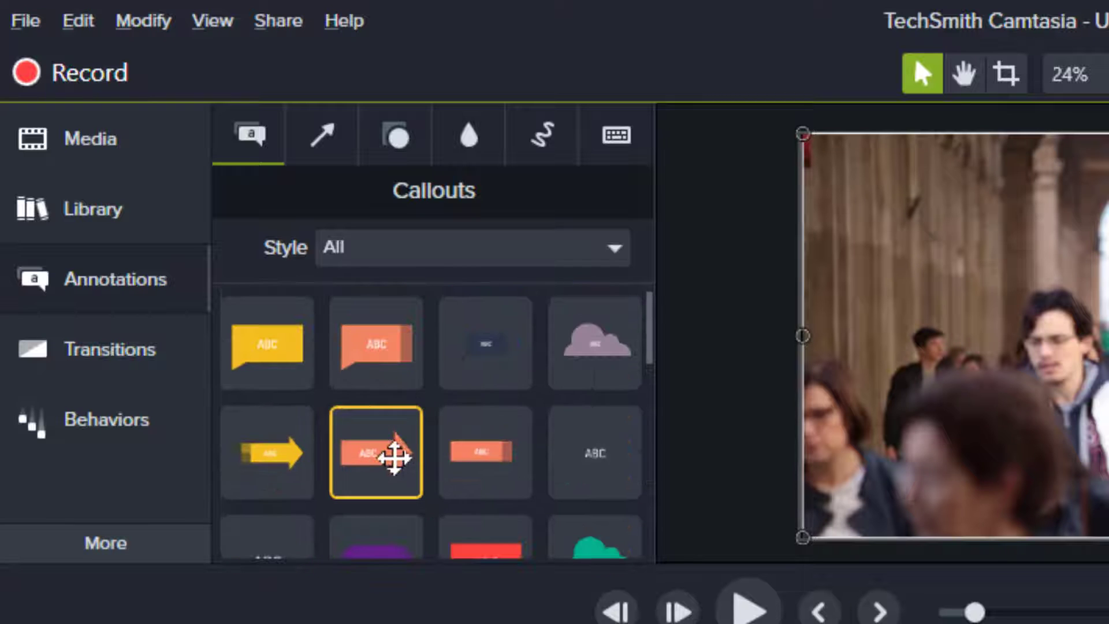
{"action": "scroll", "coordinate": [441, 423], "scroll_direction": "down", "scroll_amount": 2}
{"action": "scroll", "coordinate": [449, 421], "scroll_direction": "up", "scroll_amount": 2}
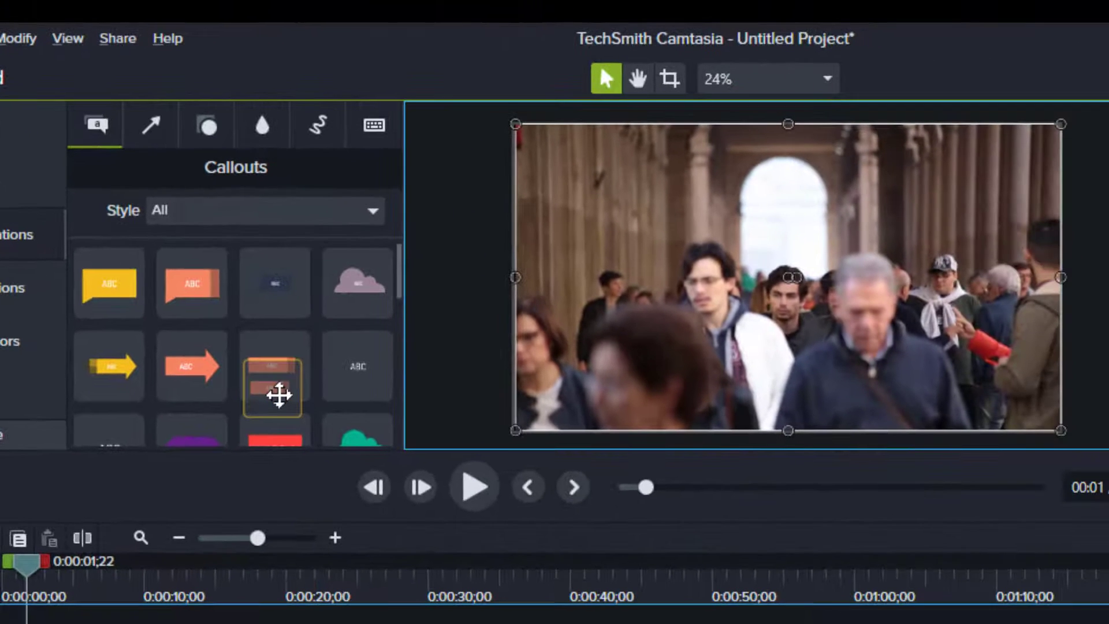
{"action": "left_click_drag", "start_coordinate": [491, 465], "coordinate": [622, 407]}
{"action": "left_click_drag", "start_coordinate": [380, 331], "coordinate": [749, 149]}
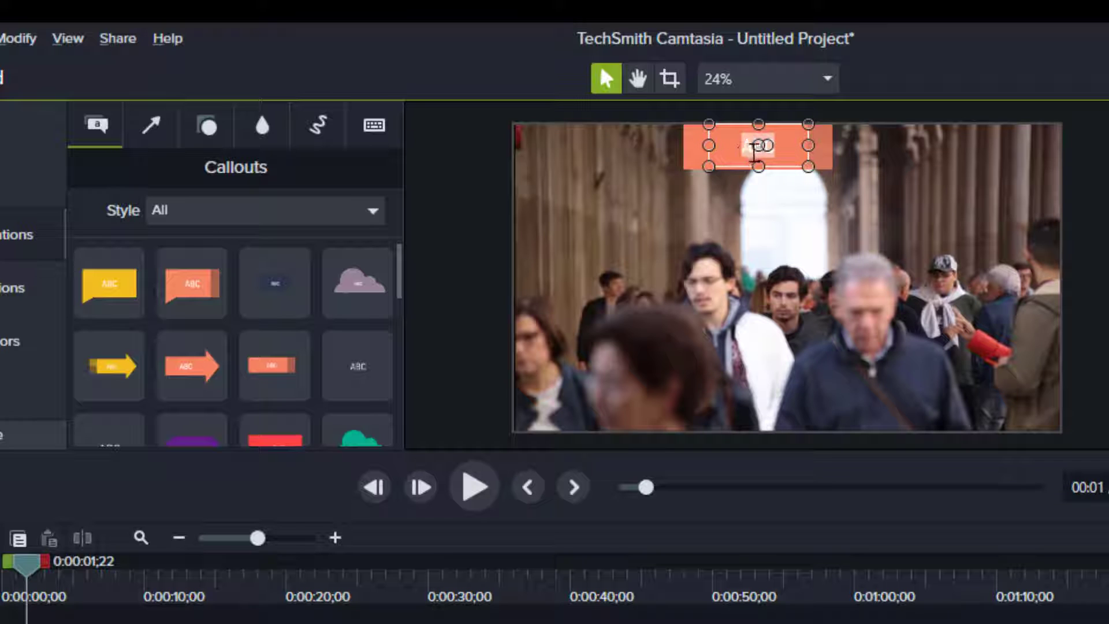
Replace the callout's text with CROWD OF PEOPLE and widen the callout so the text fits on one line.
{"action": "double_click", "coordinate": [751, 148]}
{"action": "type", "text": "CROWD"}
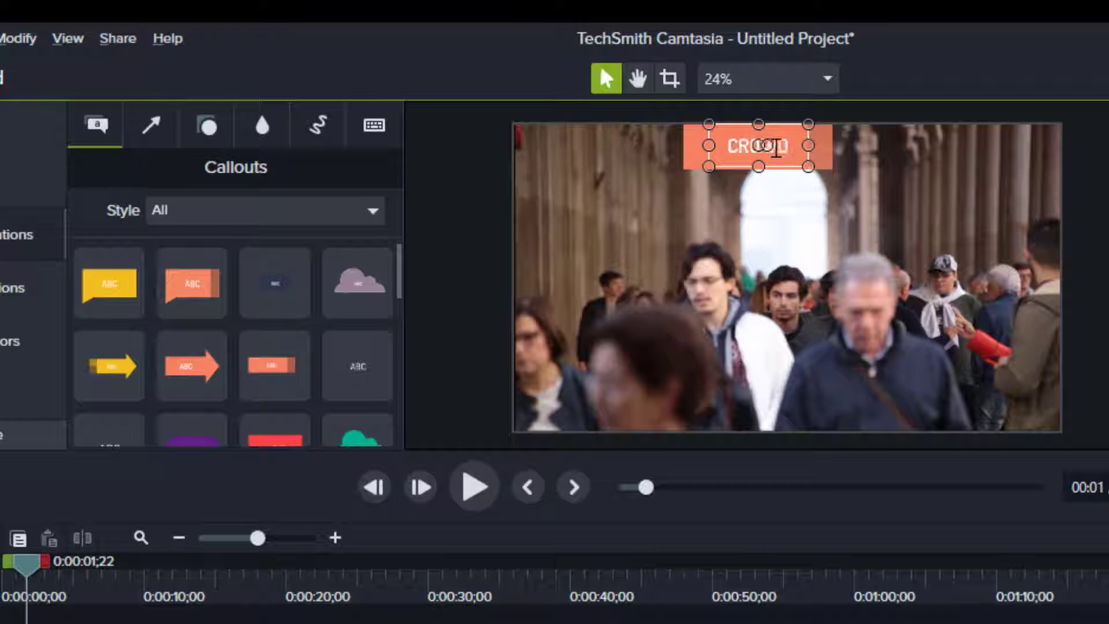
{"action": "type", "text": " OF PEOPLE"}
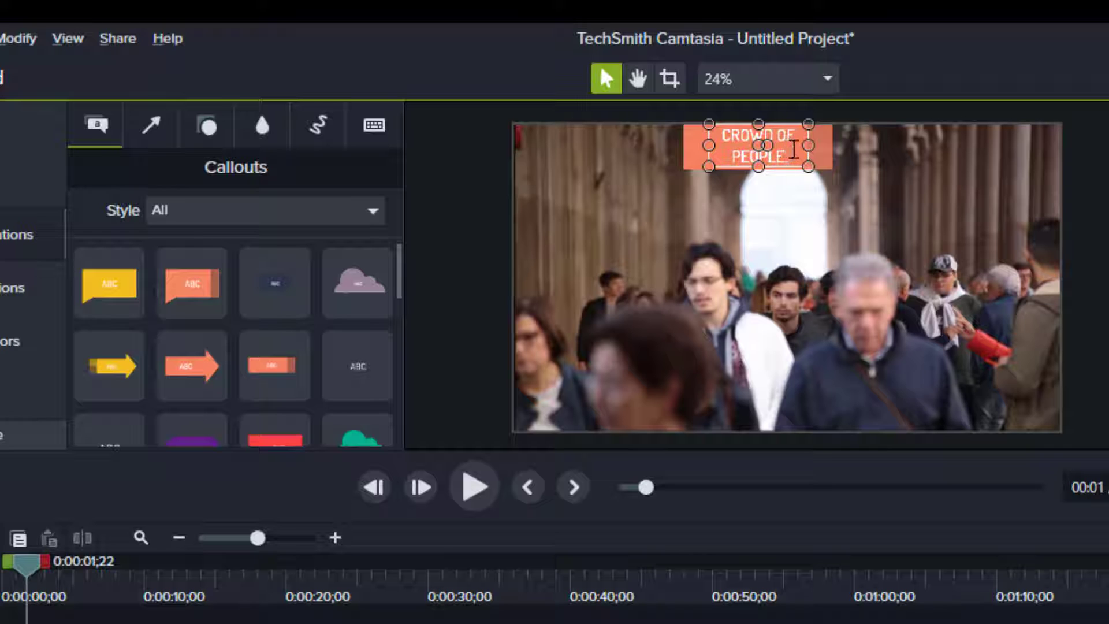
{"action": "left_click_drag", "start_coordinate": [808, 145], "coordinate": [892, 146]}
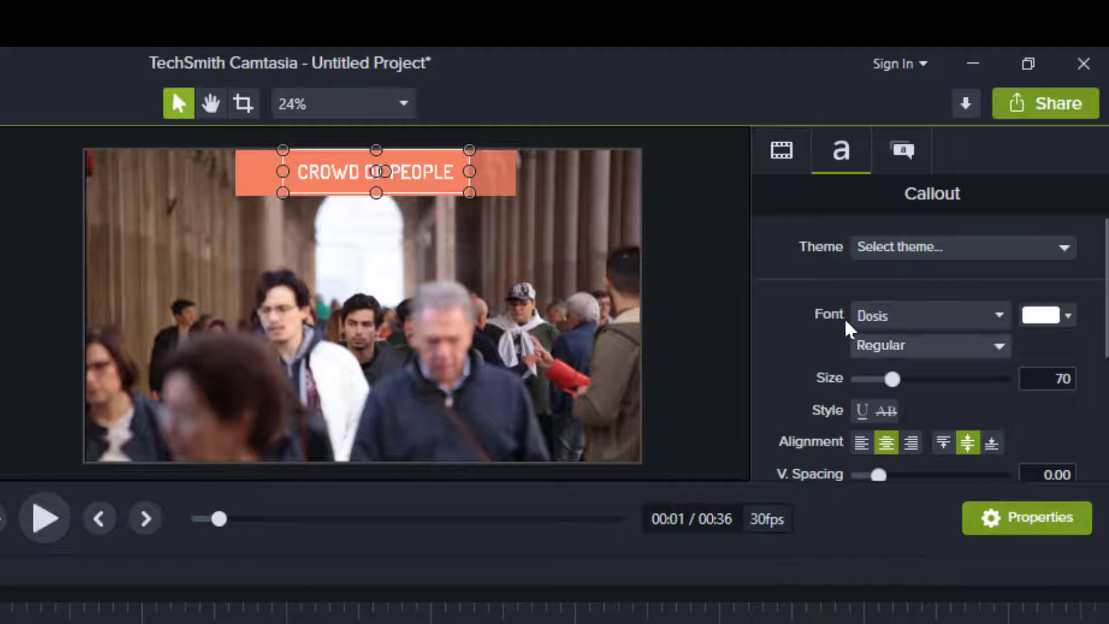
Change the font of all the callout's text to Arial Black.
{"action": "key", "text": "ctrl+a"}
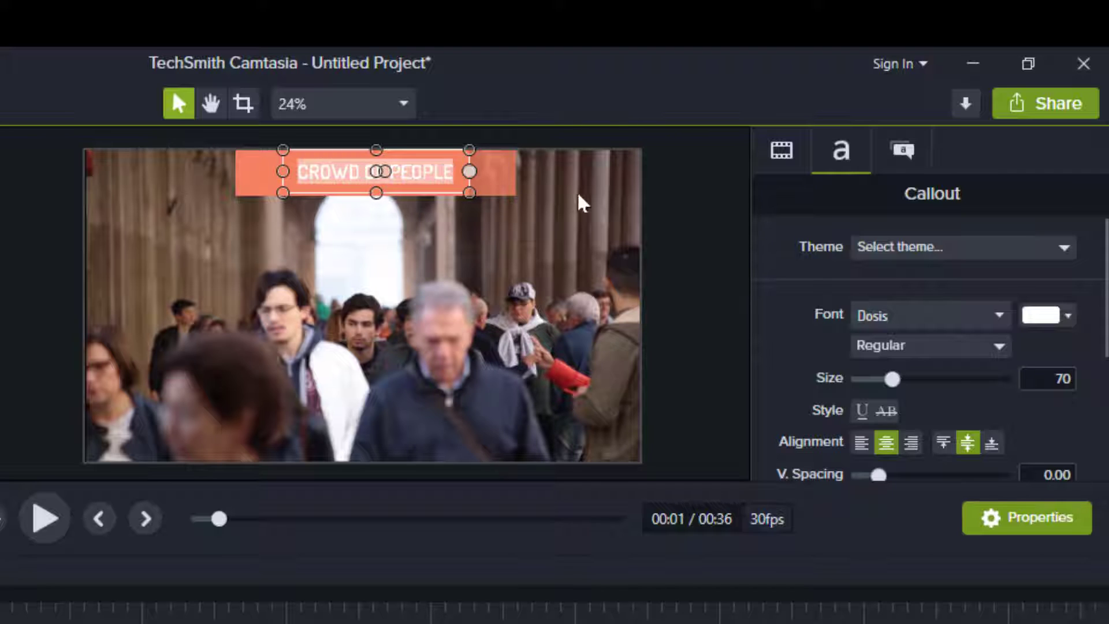
{"action": "left_click", "coordinate": [1000, 316]}
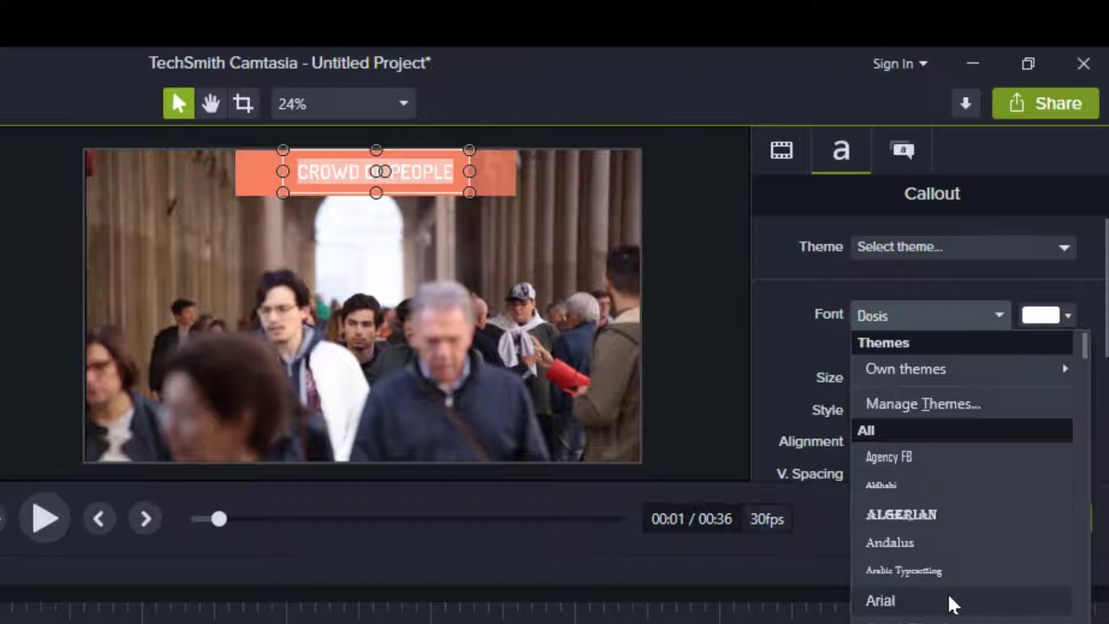
{"action": "left_click", "coordinate": [947, 620]}
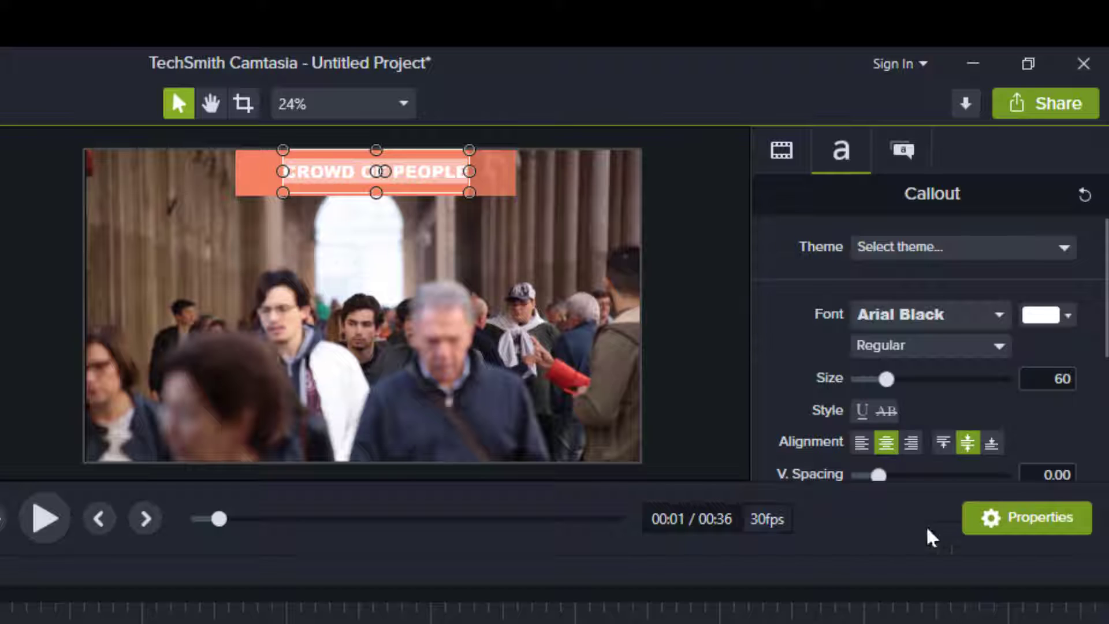
{"action": "left_click", "coordinate": [993, 350]}
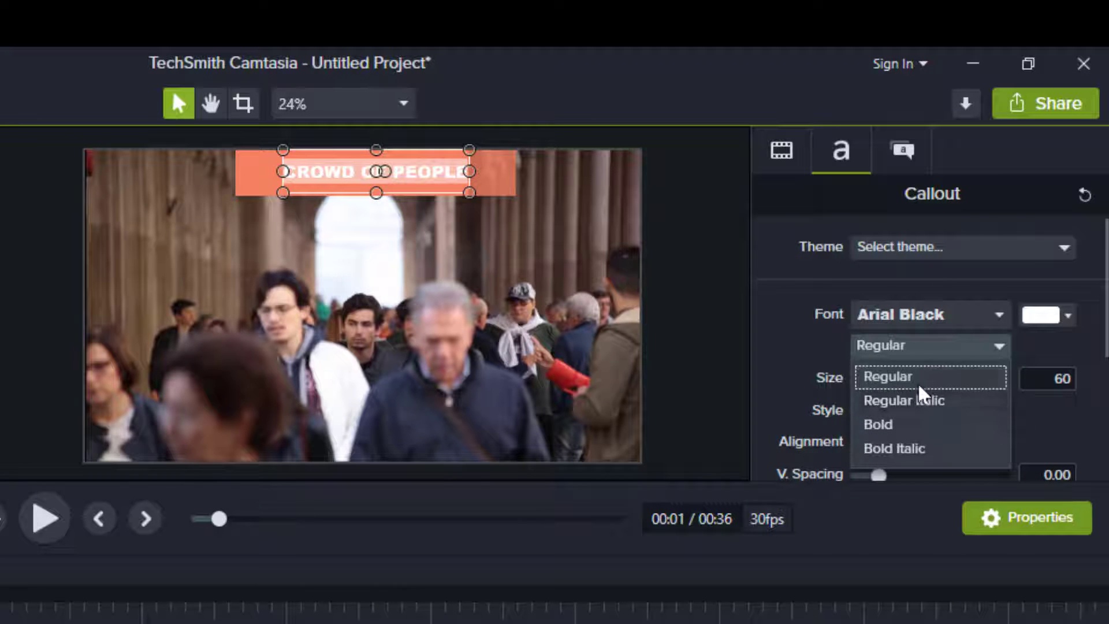
{"action": "left_click", "coordinate": [804, 355]}
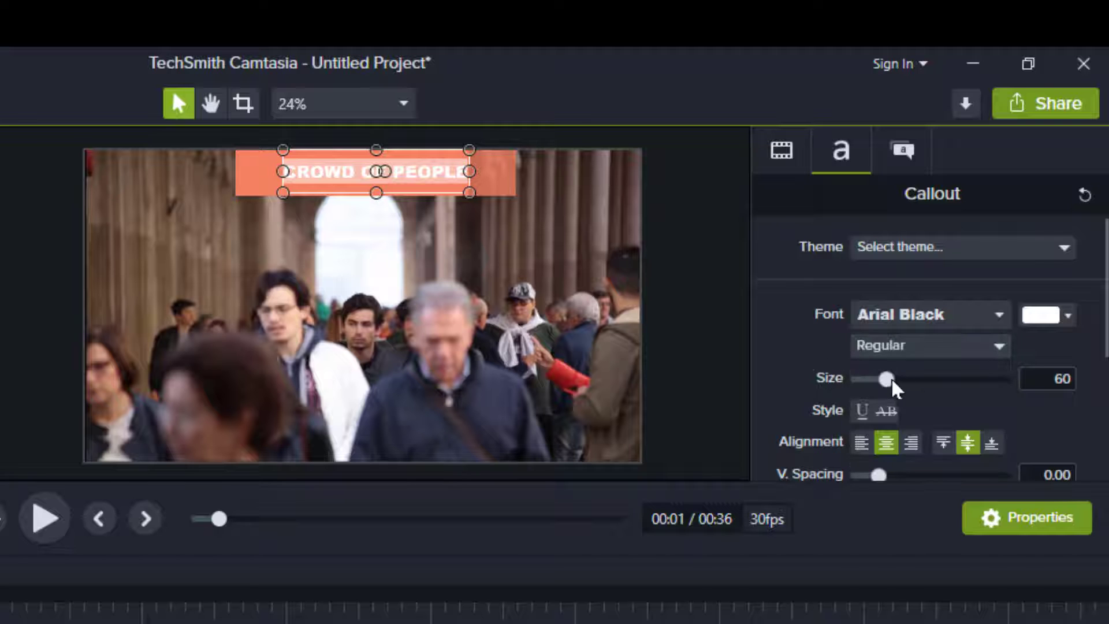
Increase the size of the callout's text to 74 and deselect the callout.
{"action": "mouse_move", "coordinate": [887, 378]}
{"action": "left_mouse_down"}
{"action": "mouse_move", "coordinate": [903, 379]}
{"action": "mouse_move", "coordinate": [893, 380]}
{"action": "left_mouse_up"}
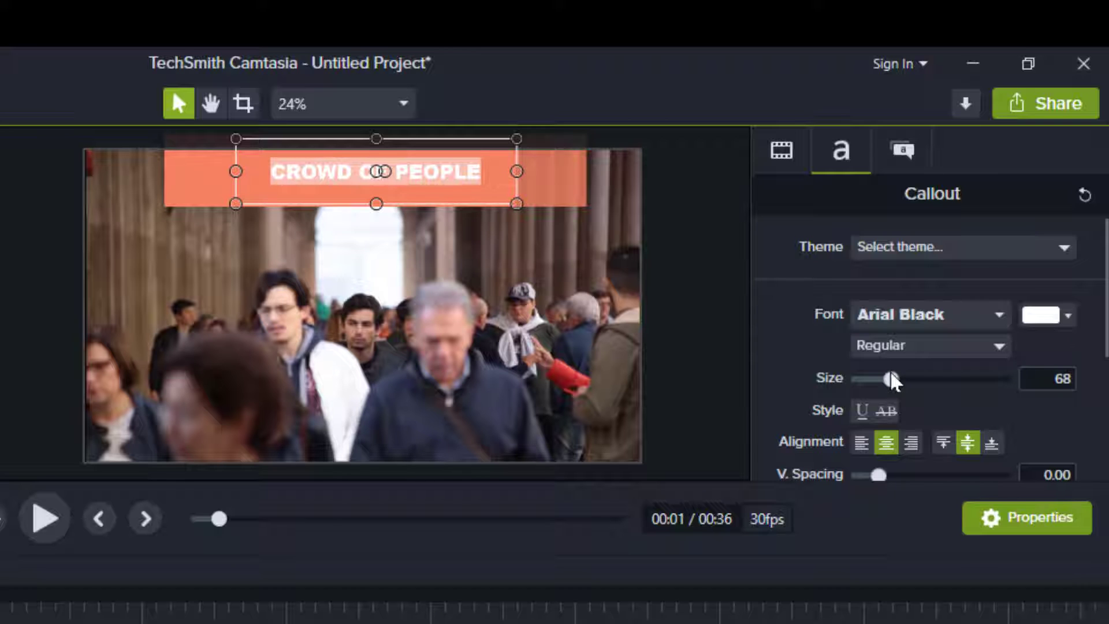
{"action": "mouse_move", "coordinate": [893, 380]}
{"action": "left_mouse_down"}
{"action": "mouse_move", "coordinate": [884, 379]}
{"action": "mouse_move", "coordinate": [914, 378]}
{"action": "mouse_move", "coordinate": [894, 379]}
{"action": "left_mouse_up"}
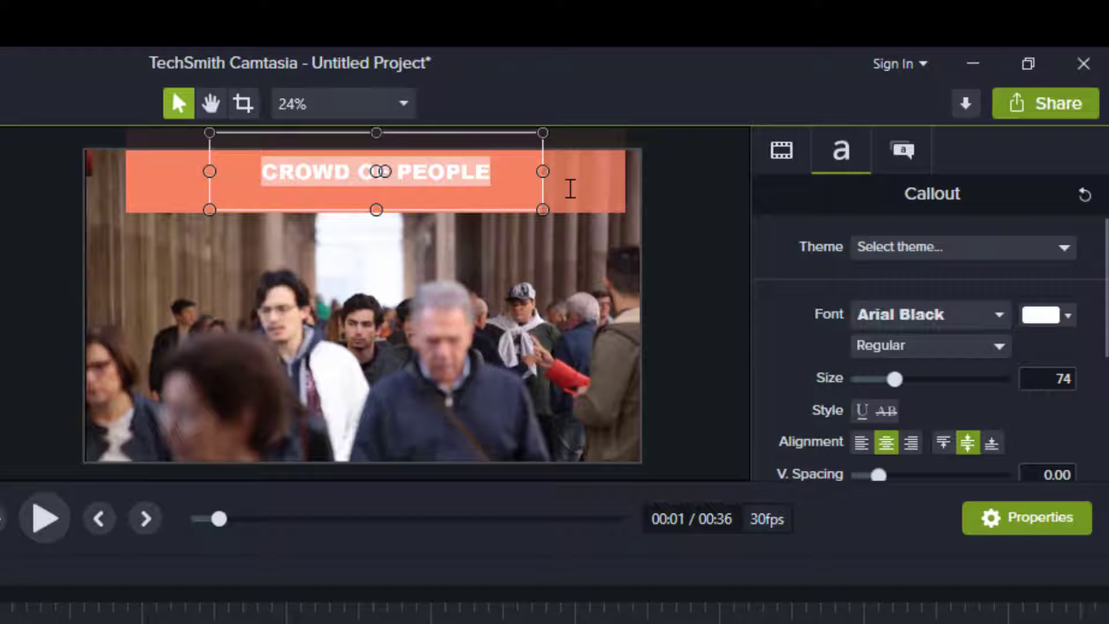
{"action": "left_click", "coordinate": [570, 187]}
{"action": "left_click", "coordinate": [717, 233]}
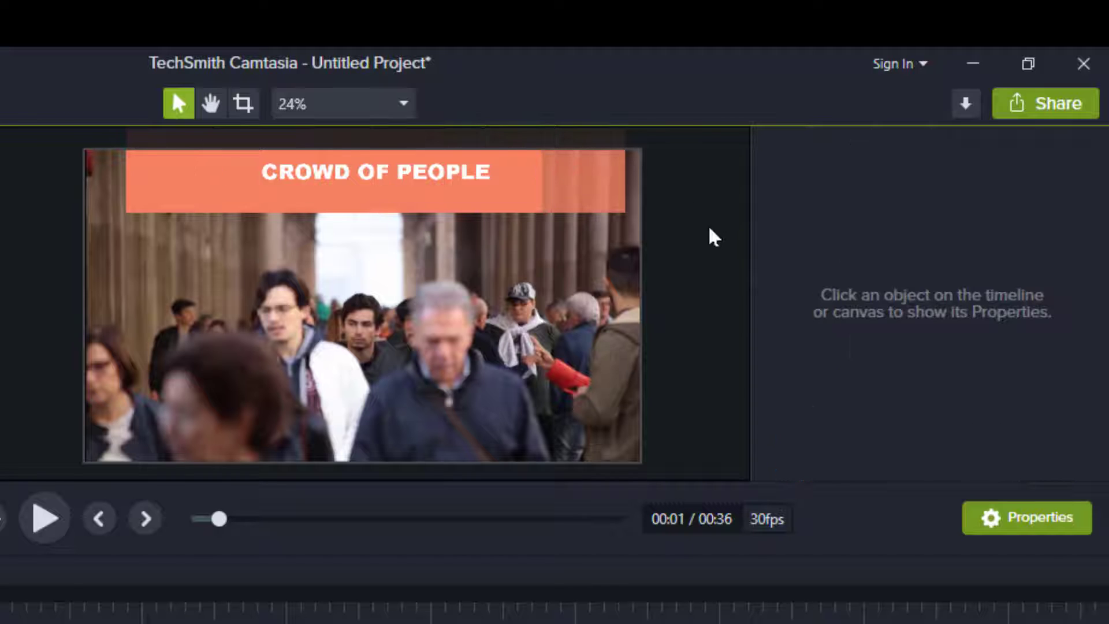
Move the CROWD OF PEOPLE callout slightly down within the video frame and change its fill colour to black.
{"action": "left_click", "coordinate": [564, 179]}
{"action": "left_click_drag", "start_coordinate": [564, 178], "coordinate": [563, 233]}
{"action": "left_click", "coordinate": [904, 153]}
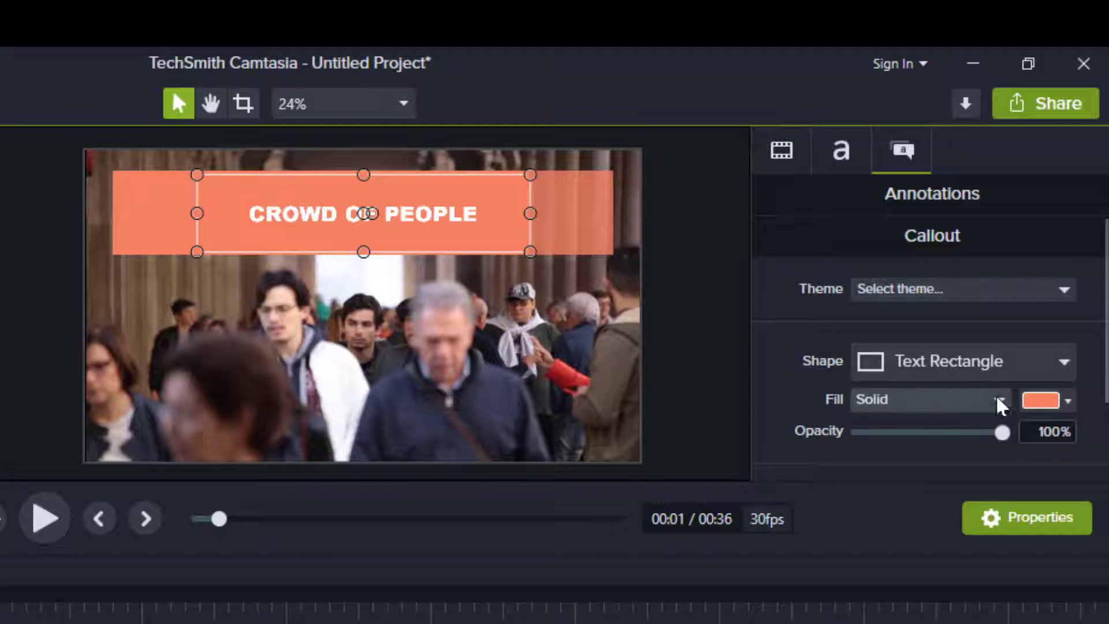
{"action": "left_click", "coordinate": [1068, 402]}
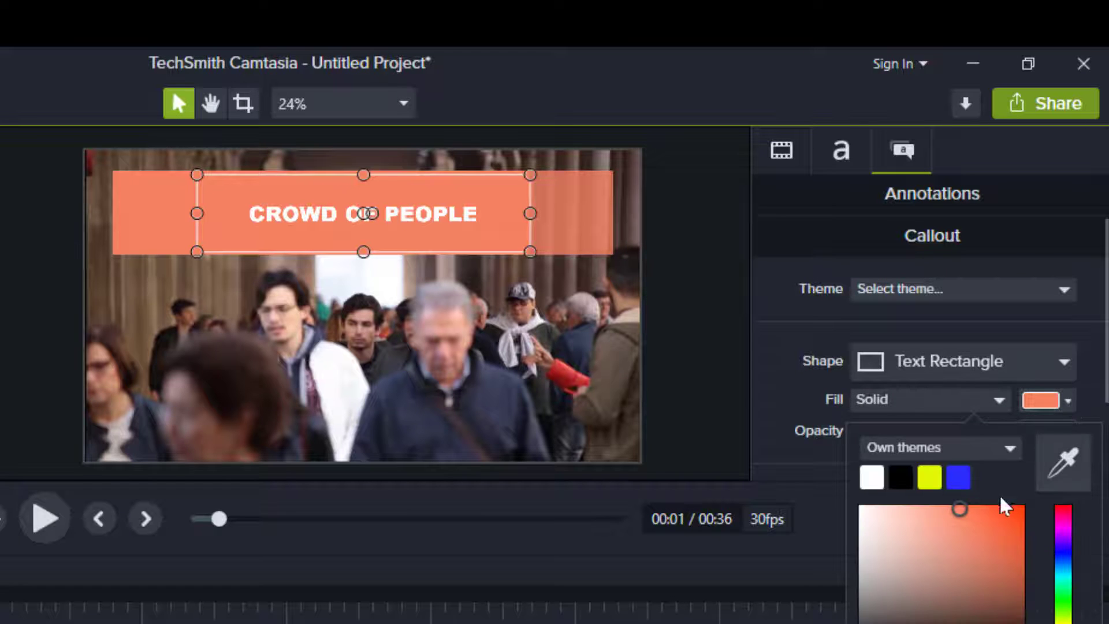
{"action": "left_click", "coordinate": [902, 480]}
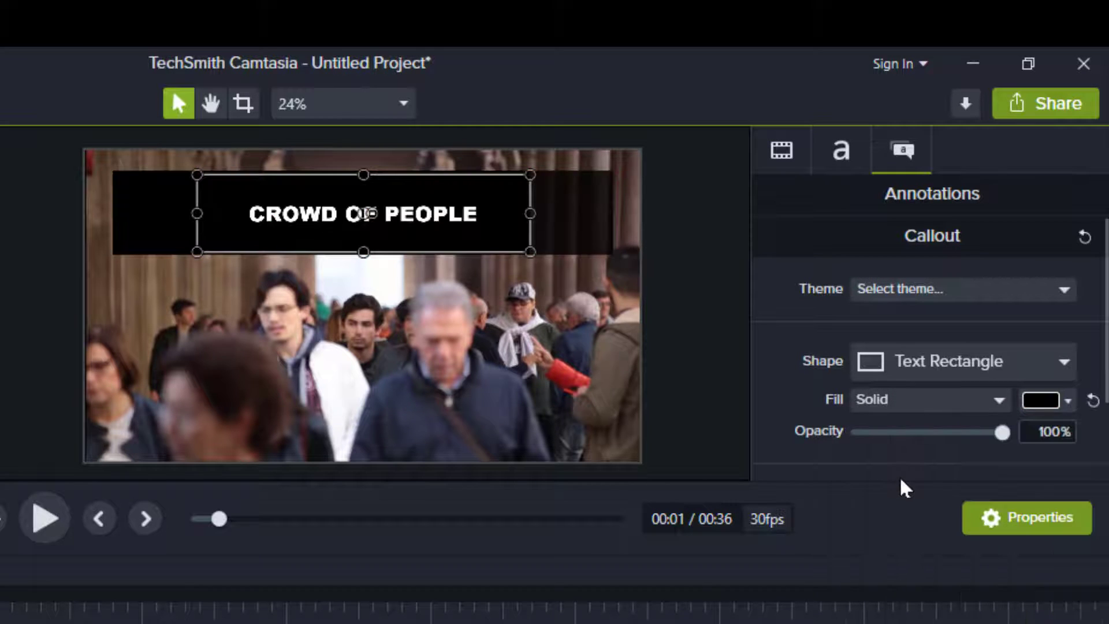
{"action": "left_click", "coordinate": [1068, 402]}
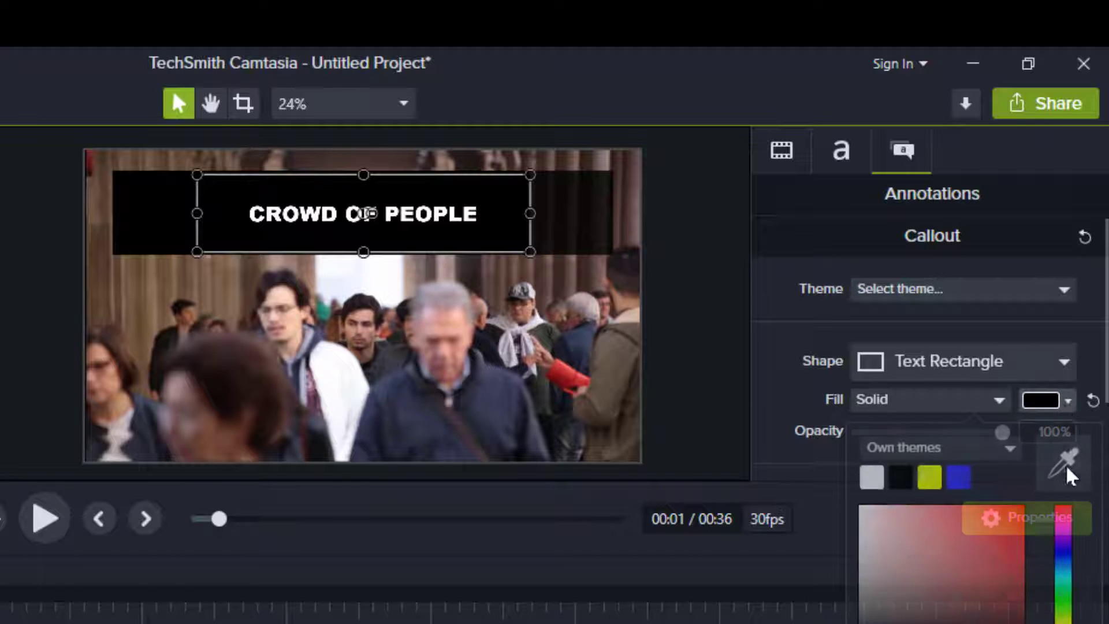
{"action": "left_click", "coordinate": [1065, 548]}
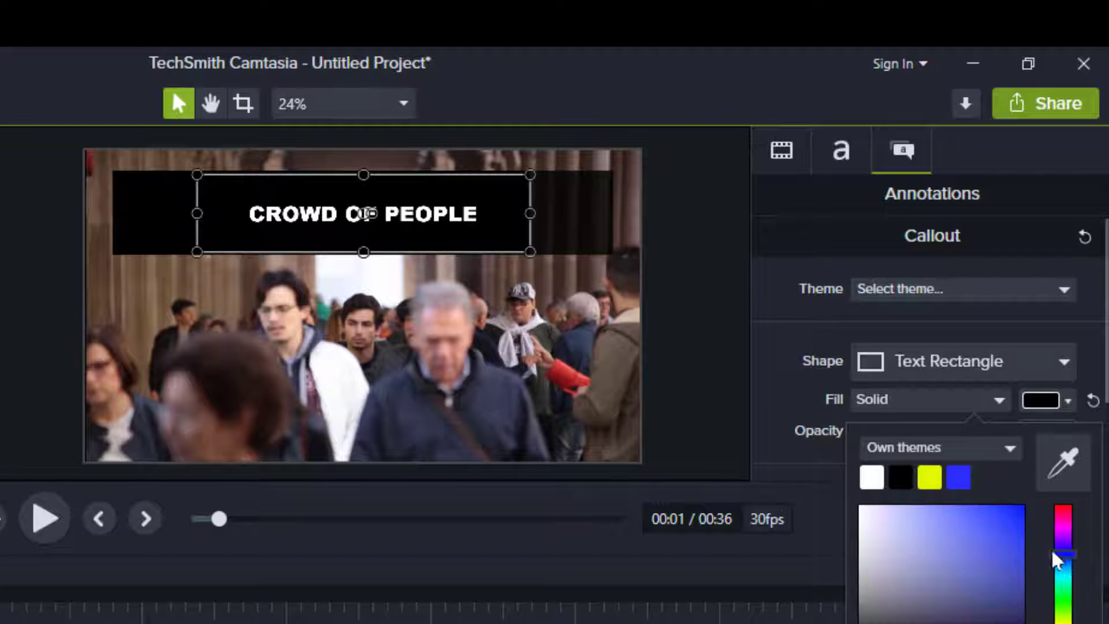
{"action": "left_click", "coordinate": [1065, 587]}
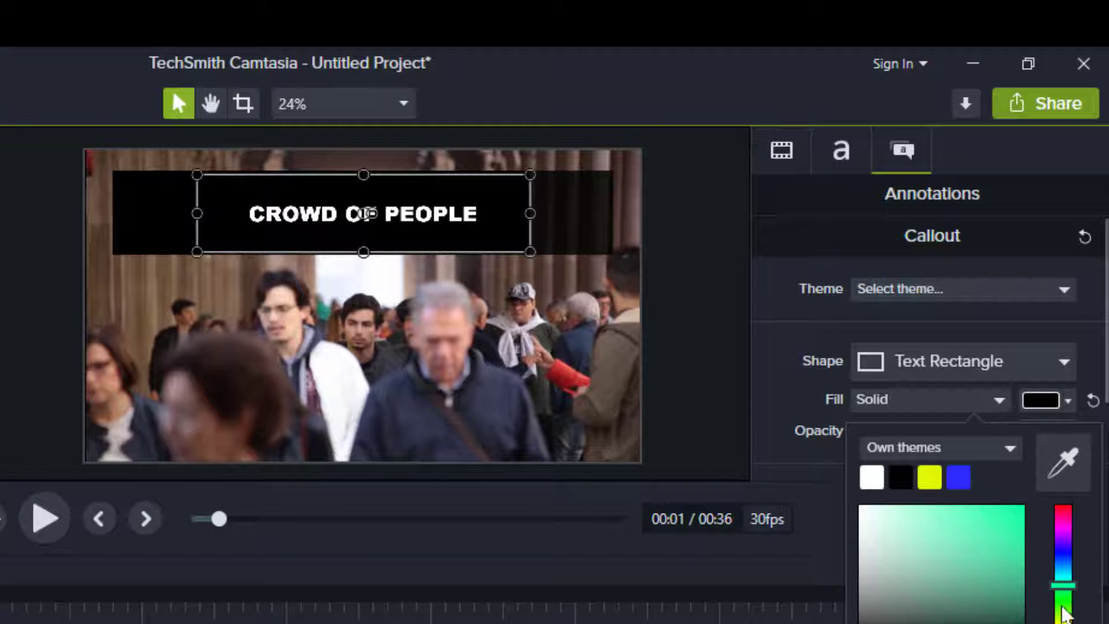
{"action": "left_click", "coordinate": [1064, 623]}
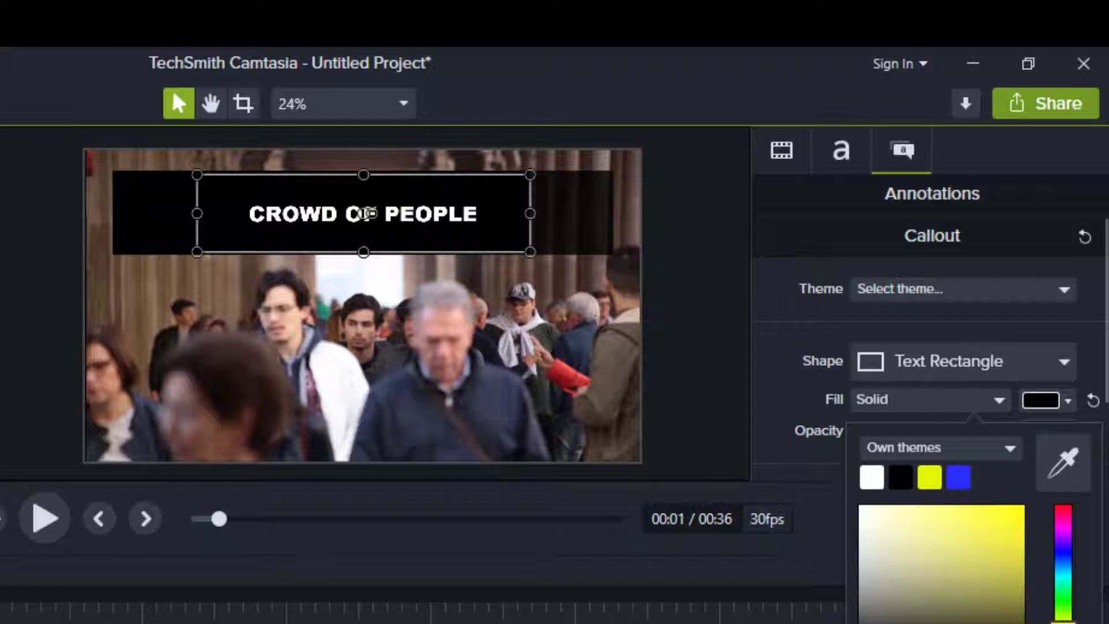
{"action": "left_click", "coordinate": [785, 611]}
{"action": "left_click", "coordinate": [1010, 531]}
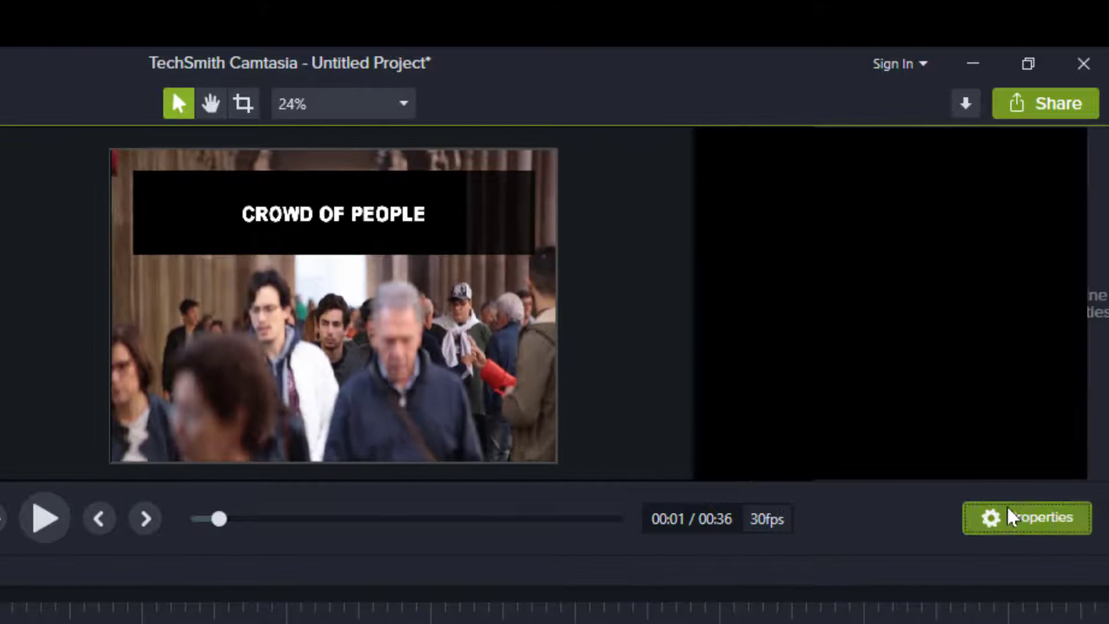
{"action": "left_click", "coordinate": [805, 352]}
{"action": "left_click", "coordinate": [1037, 522]}
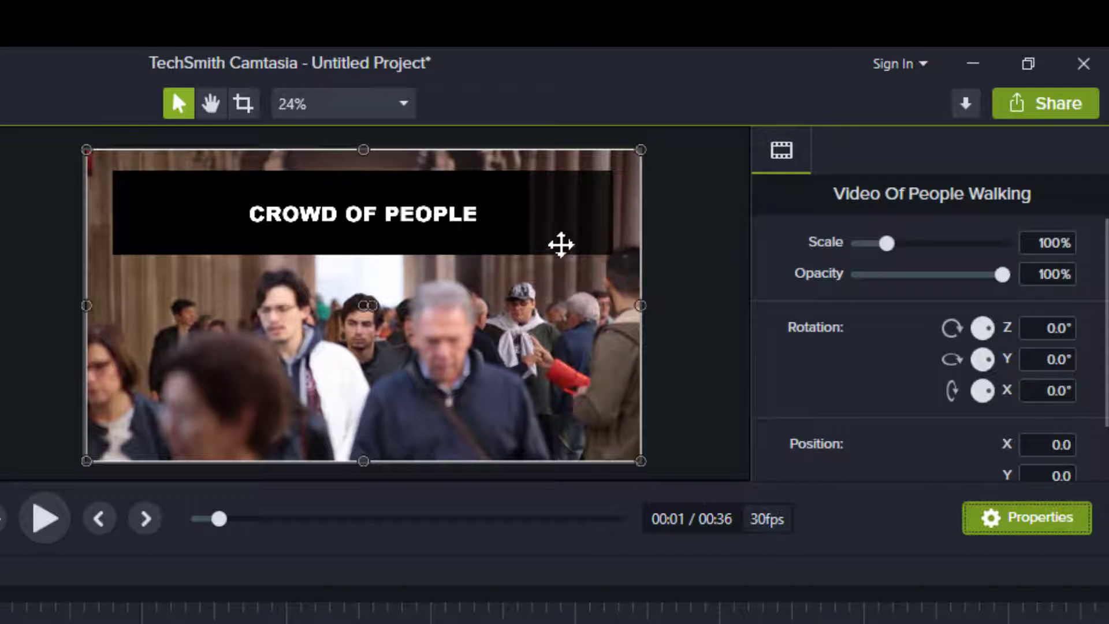
{"action": "left_click", "coordinate": [558, 236]}
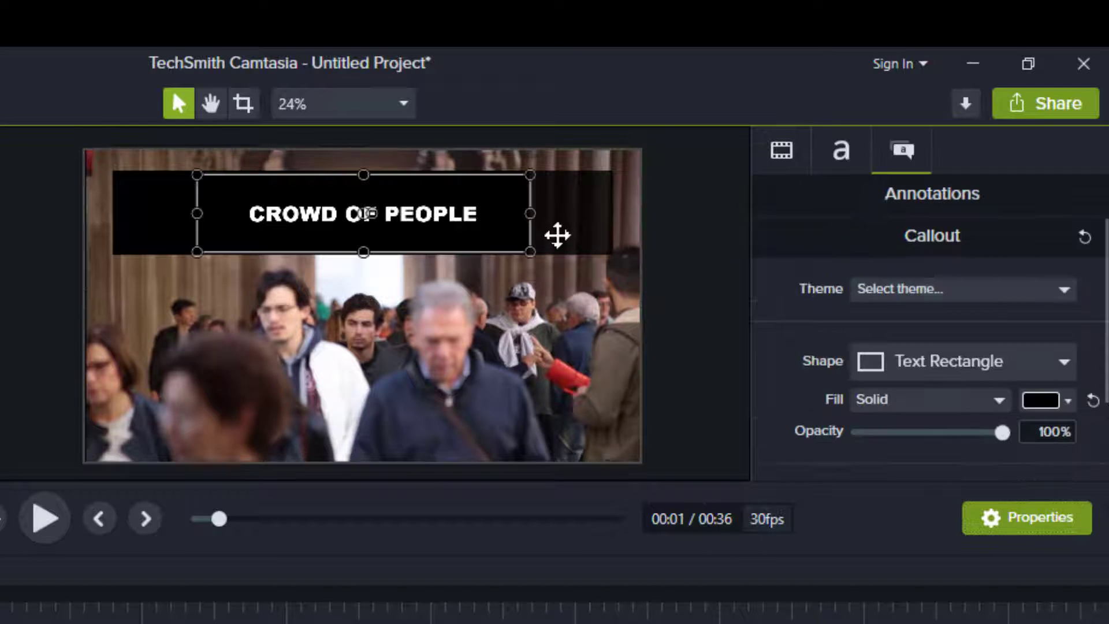
Lower the opacity of the callout's fill to 72%.
{"action": "left_click", "coordinate": [1062, 365]}
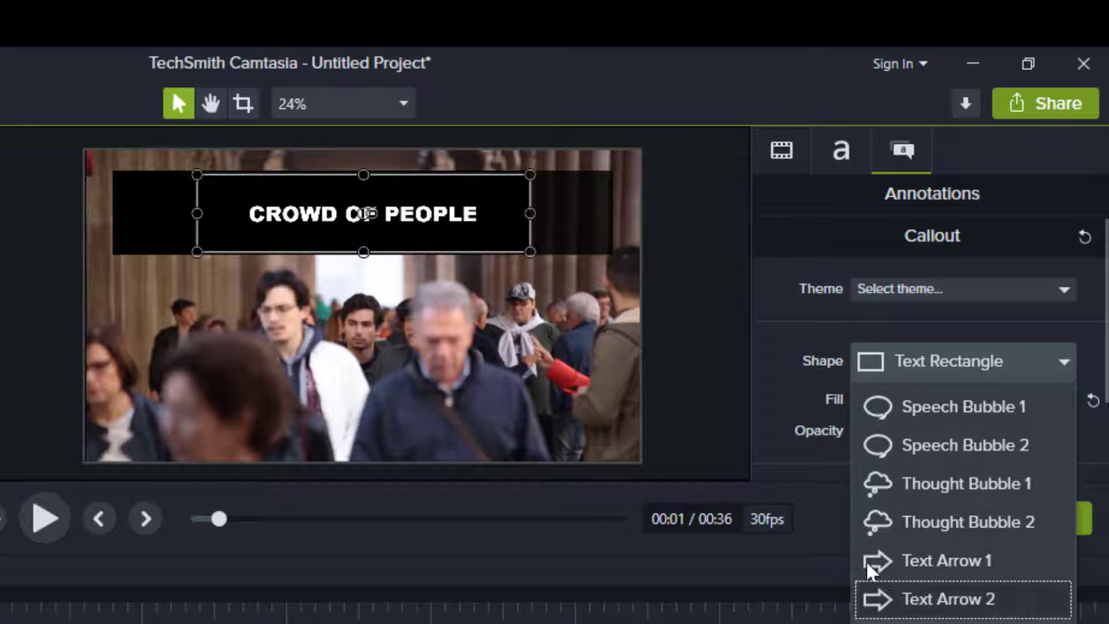
{"action": "left_click", "coordinate": [836, 529]}
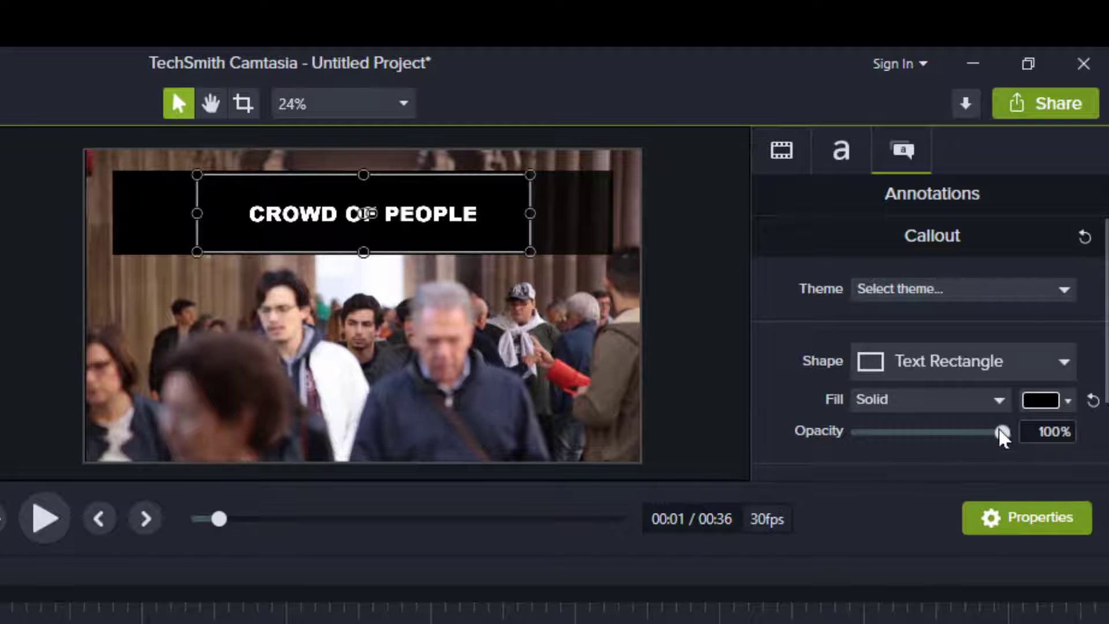
{"action": "left_click_drag", "start_coordinate": [1001, 434], "coordinate": [960, 438]}
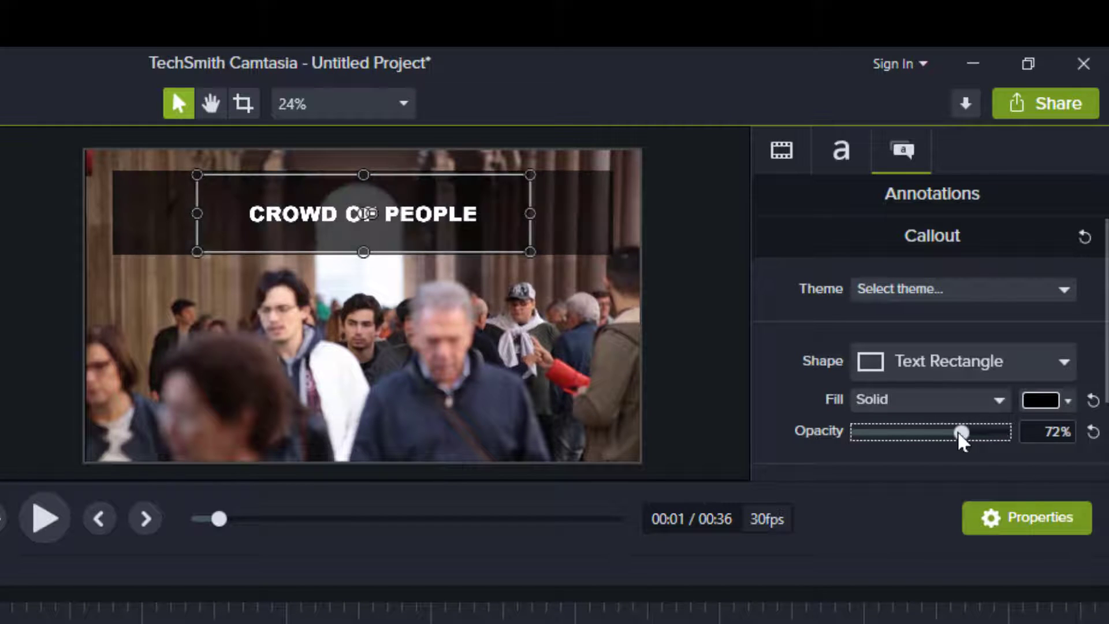
Change the callout's fill to the blue theme colour and lower its opacity to 32%.
{"action": "left_click", "coordinate": [1068, 402]}
{"action": "left_click", "coordinate": [959, 478]}
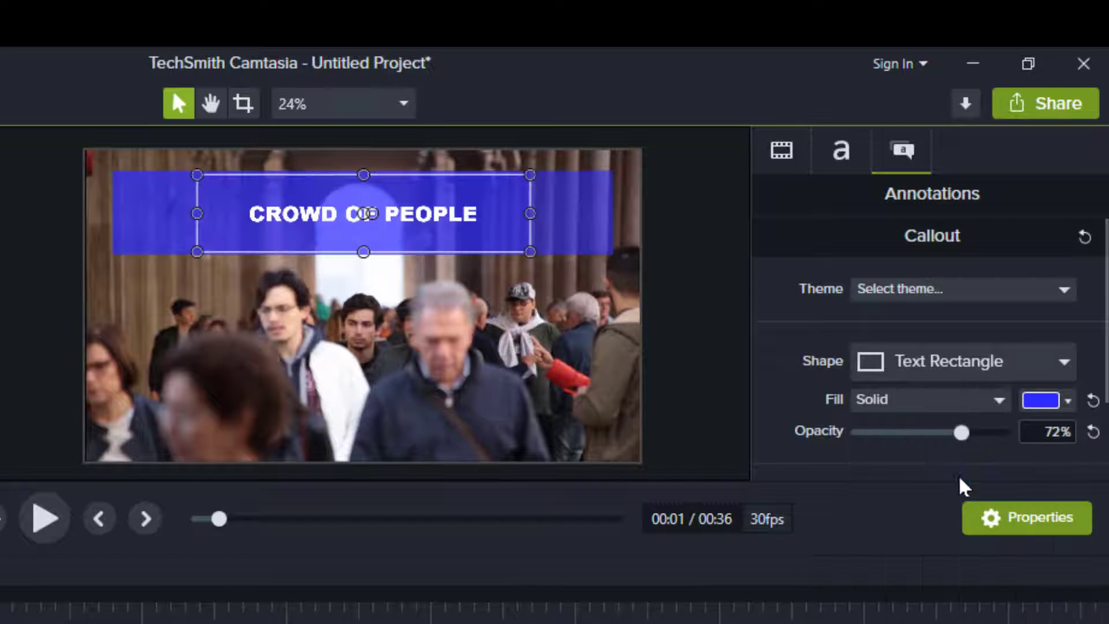
{"action": "left_click_drag", "start_coordinate": [962, 434], "coordinate": [893, 439]}
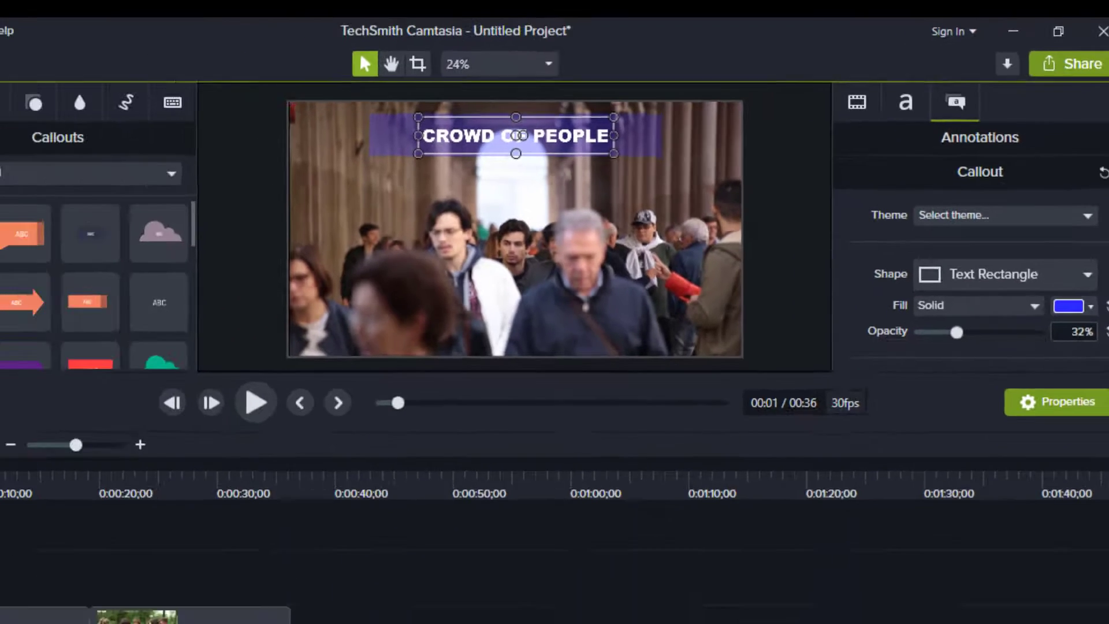
Move the playhead to 0:00:10;14 and show the arrow and line annotations in all styles.
{"action": "left_click_drag", "start_coordinate": [63, 388], "coordinate": [154, 399]}
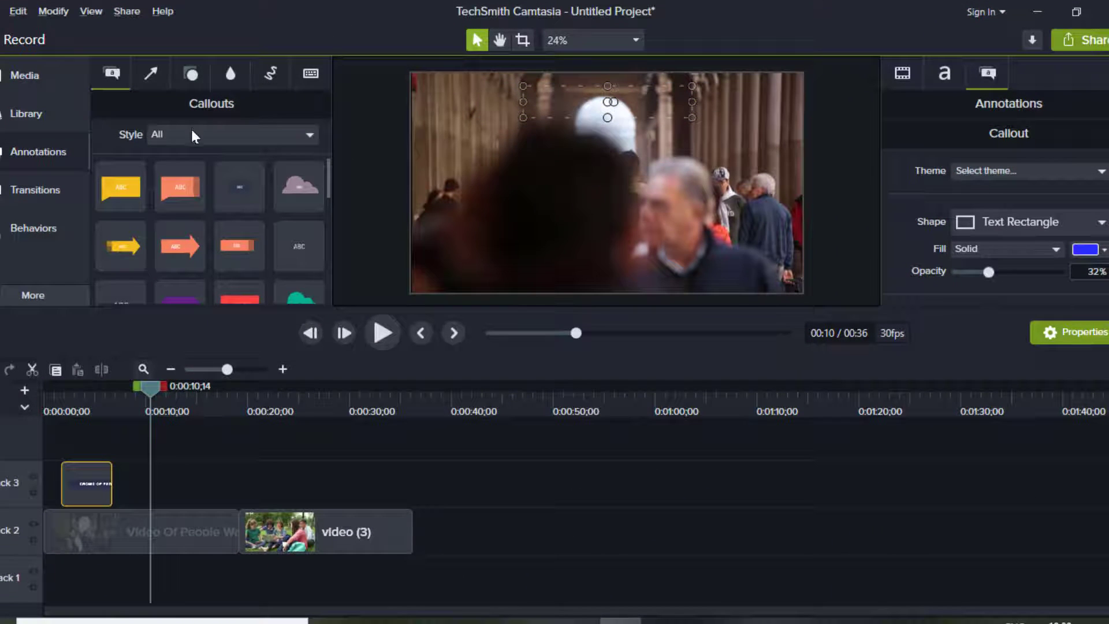
{"action": "left_click", "coordinate": [155, 69]}
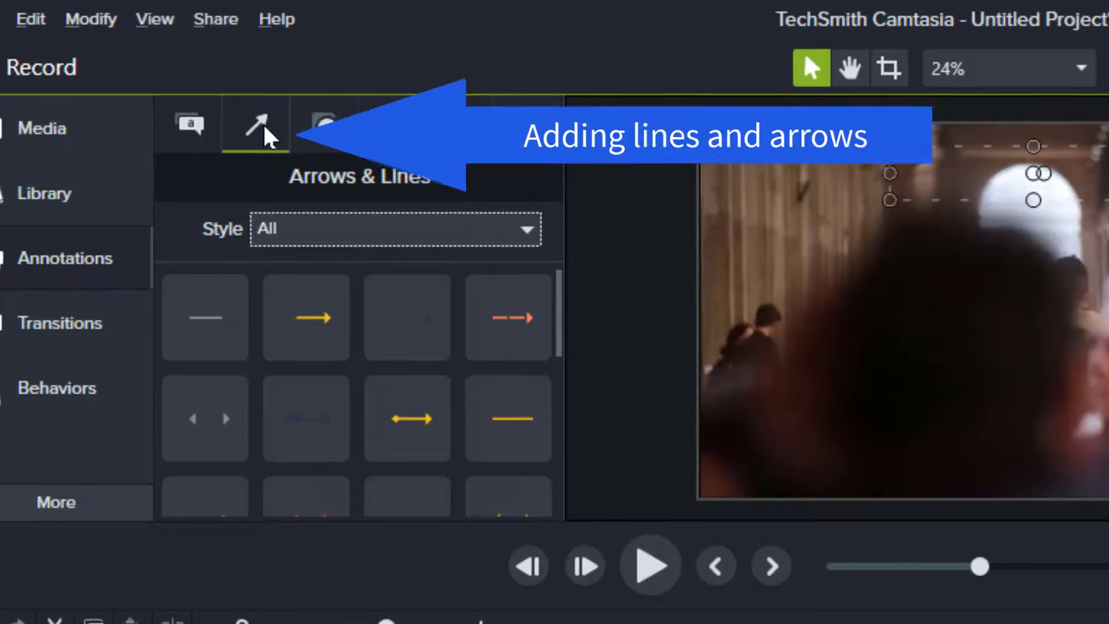
{"action": "left_click", "coordinate": [528, 232]}
{"action": "left_click", "coordinate": [379, 272]}
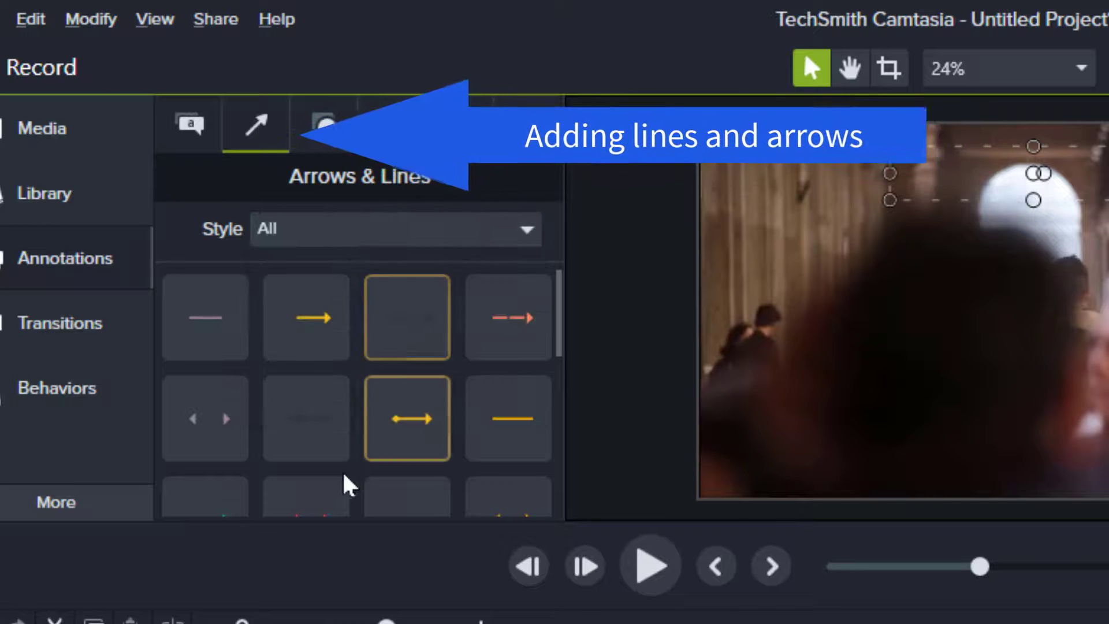
Add the yellow single-headed arrow beside the bright arch, stretch it to the right across the arch, and set its thickness to 38.
{"action": "left_click_drag", "start_coordinate": [314, 317], "coordinate": [992, 179]}
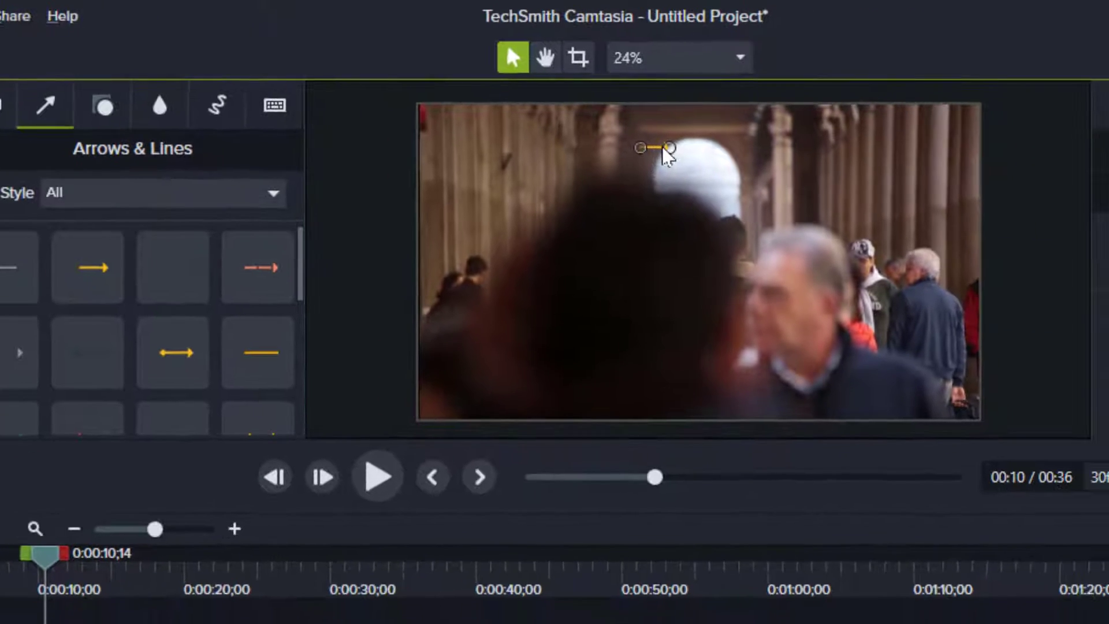
{"action": "left_click_drag", "start_coordinate": [669, 153], "coordinate": [764, 146]}
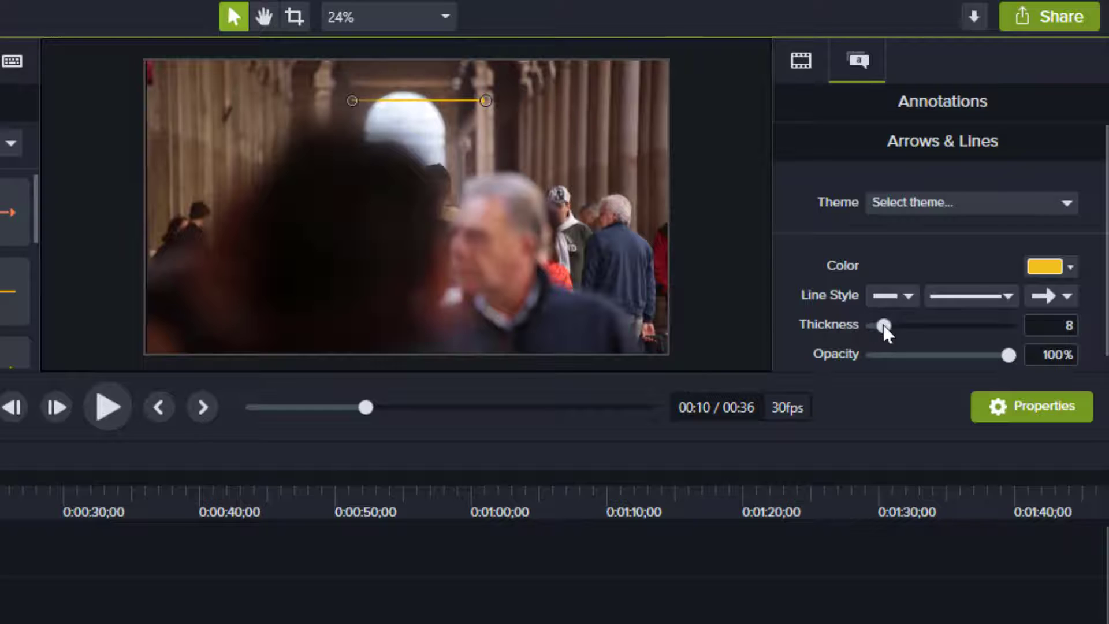
{"action": "mouse_move", "coordinate": [906, 329]}
{"action": "left_mouse_down"}
{"action": "mouse_move", "coordinate": [948, 334]}
{"action": "mouse_move", "coordinate": [941, 318]}
{"action": "mouse_move", "coordinate": [927, 325]}
{"action": "left_mouse_up"}
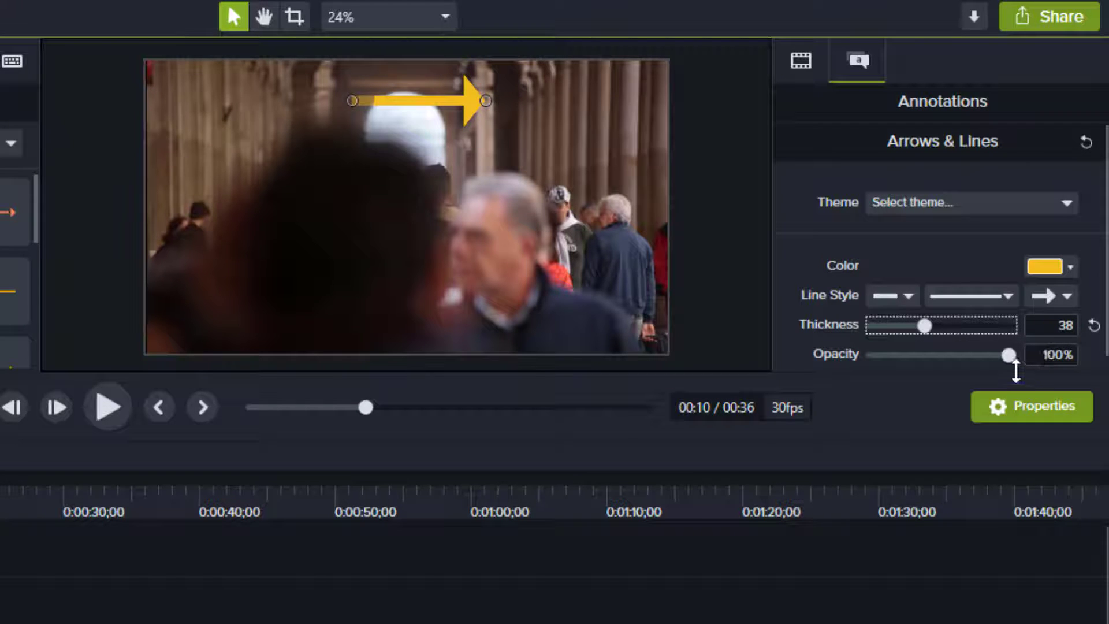
Tilt the arrow diagonally down toward the grey-haired man's head and set its opacity to 93%.
{"action": "left_click_drag", "start_coordinate": [1010, 355], "coordinate": [961, 357]}
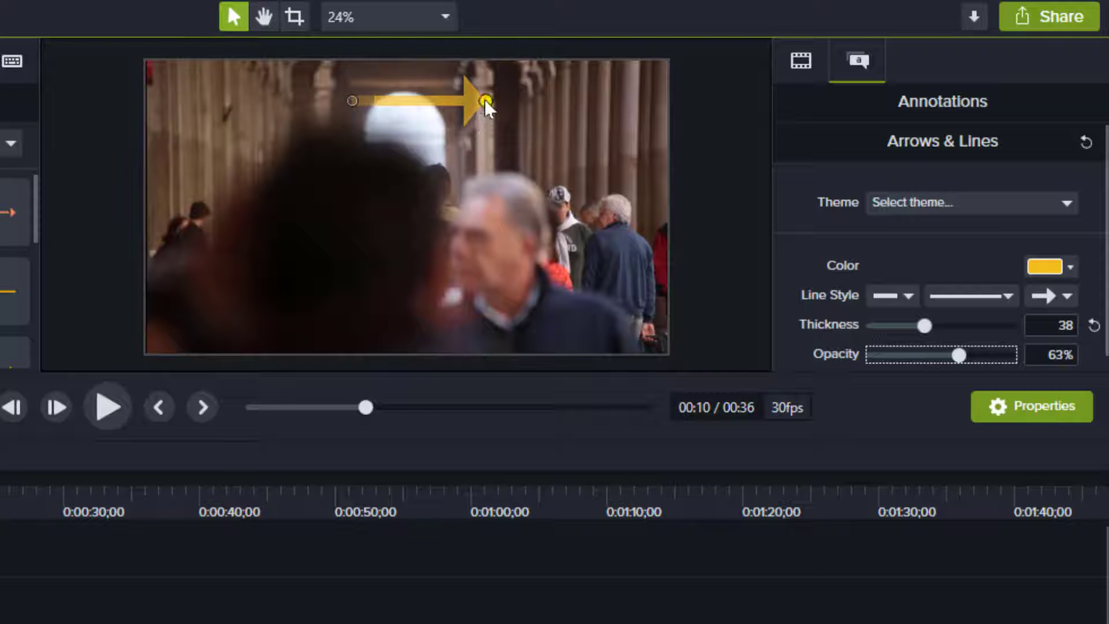
{"action": "left_click_drag", "start_coordinate": [485, 101], "coordinate": [466, 165]}
{"action": "left_click_drag", "start_coordinate": [963, 357], "coordinate": [1003, 355]}
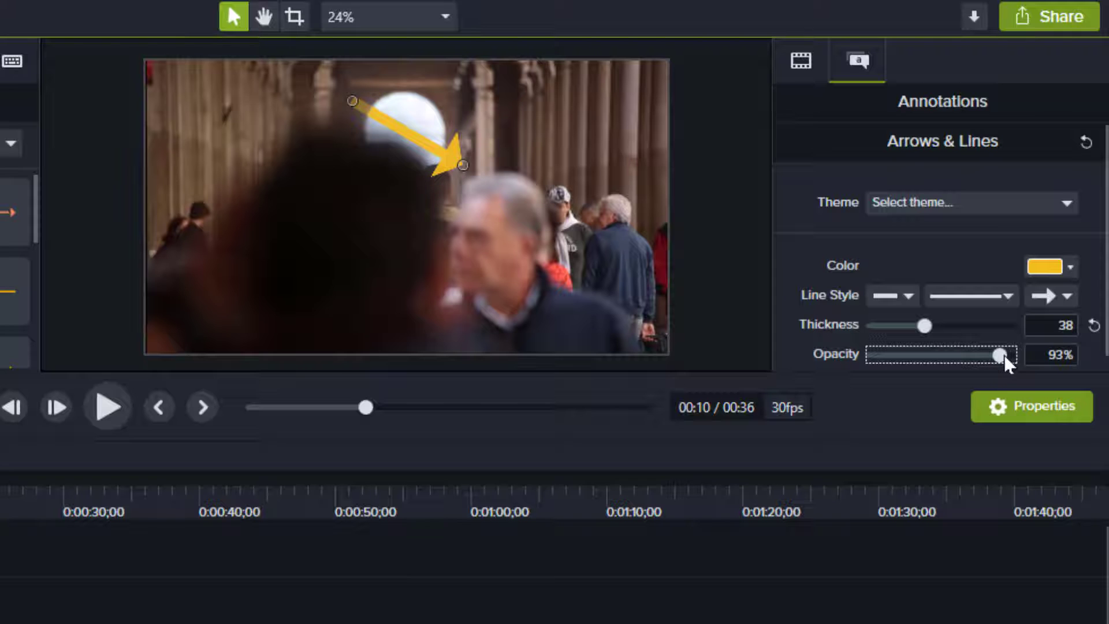
Change the arrow's colour to red, #F42143.
{"action": "left_click", "coordinate": [1070, 266]}
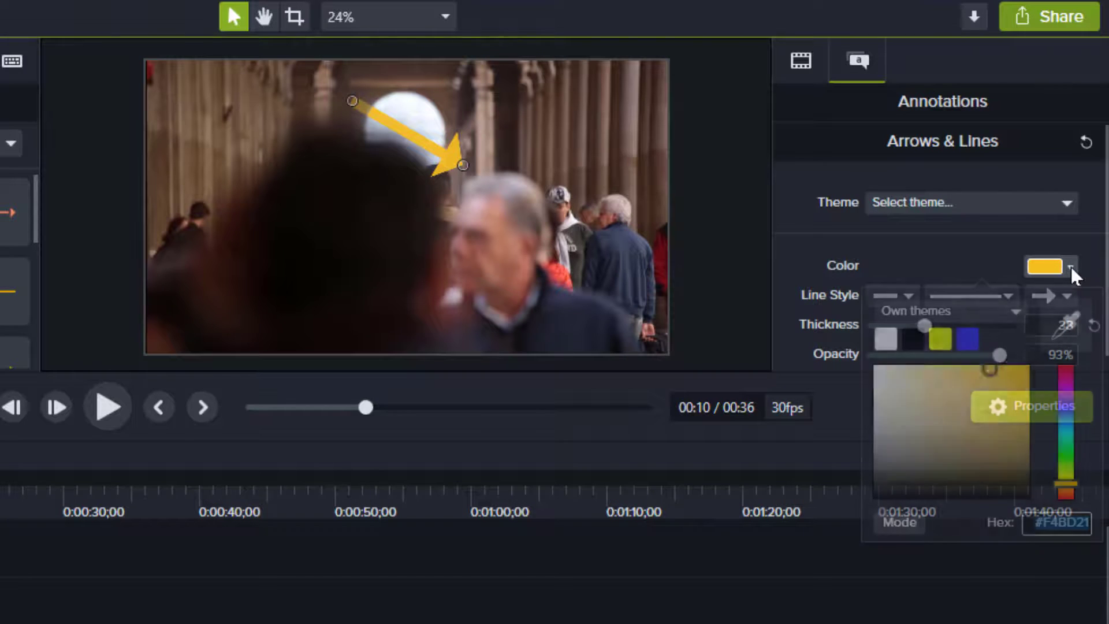
{"action": "left_click", "coordinate": [1070, 369]}
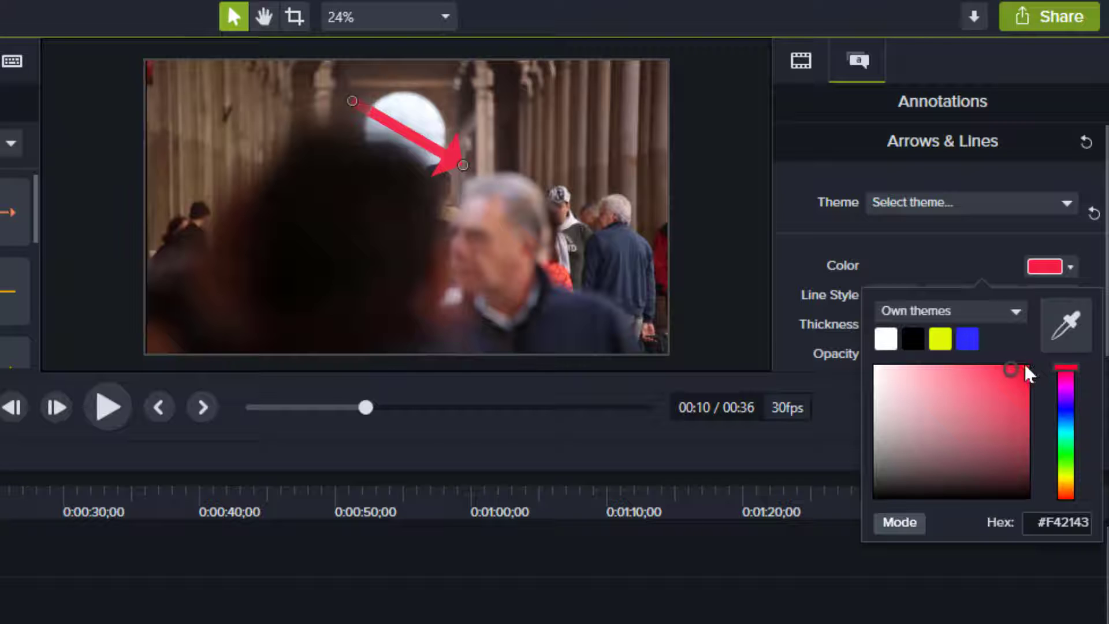
{"action": "left_click", "coordinate": [795, 182]}
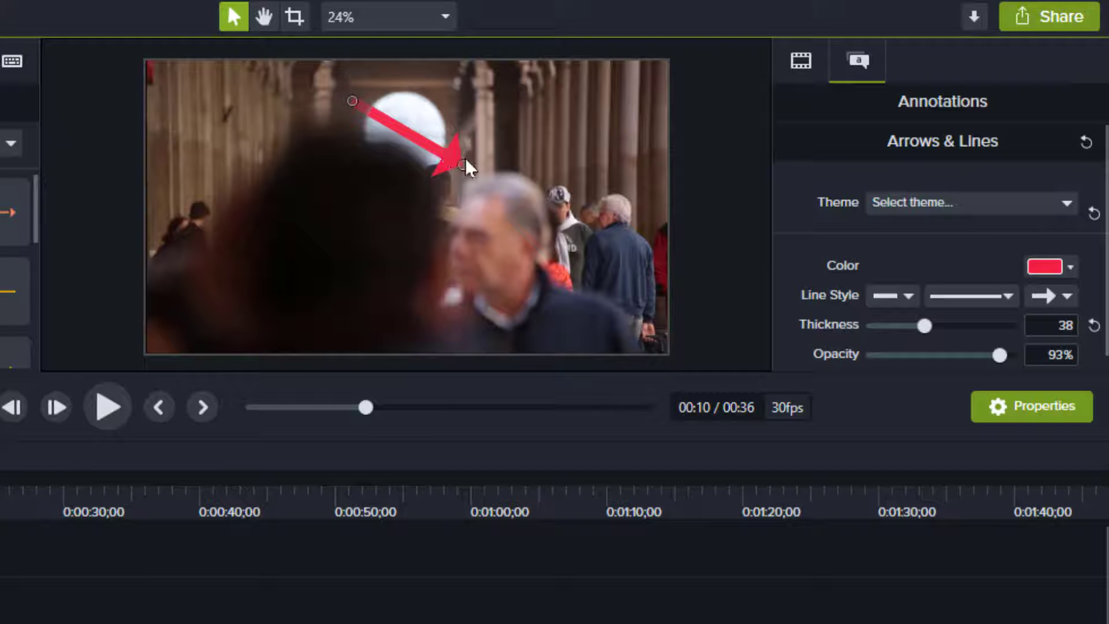
Reposition both ends of the red arrow so it runs horizontally leftward with its head on the bright arch.
{"action": "left_click_drag", "start_coordinate": [465, 172], "coordinate": [373, 185]}
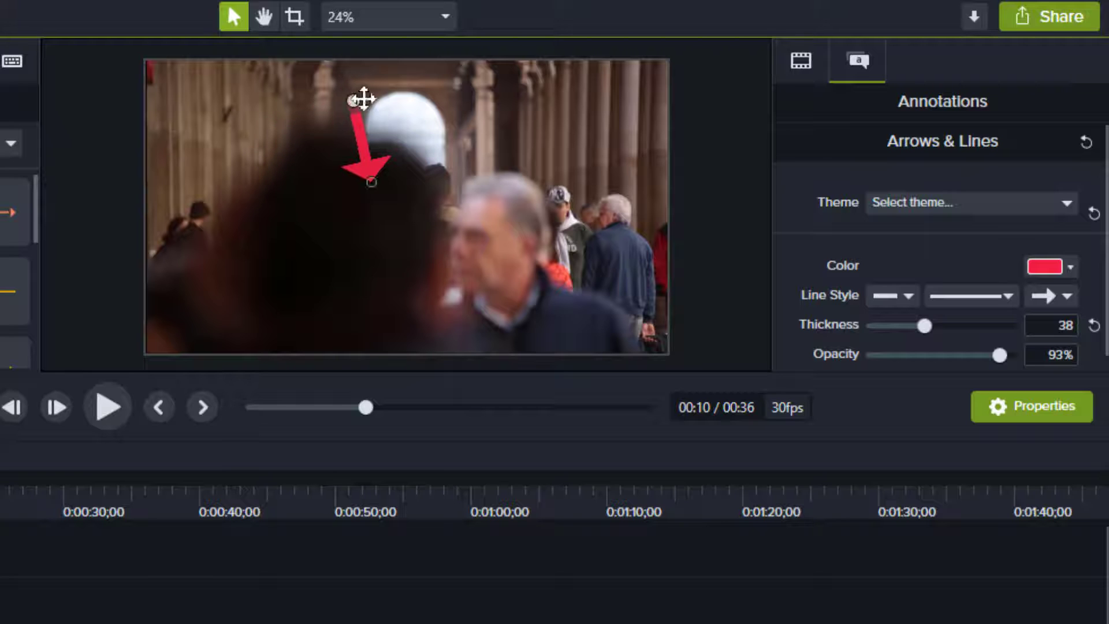
{"action": "left_click_drag", "start_coordinate": [362, 99], "coordinate": [553, 190]}
{"action": "left_click", "coordinate": [372, 183]}
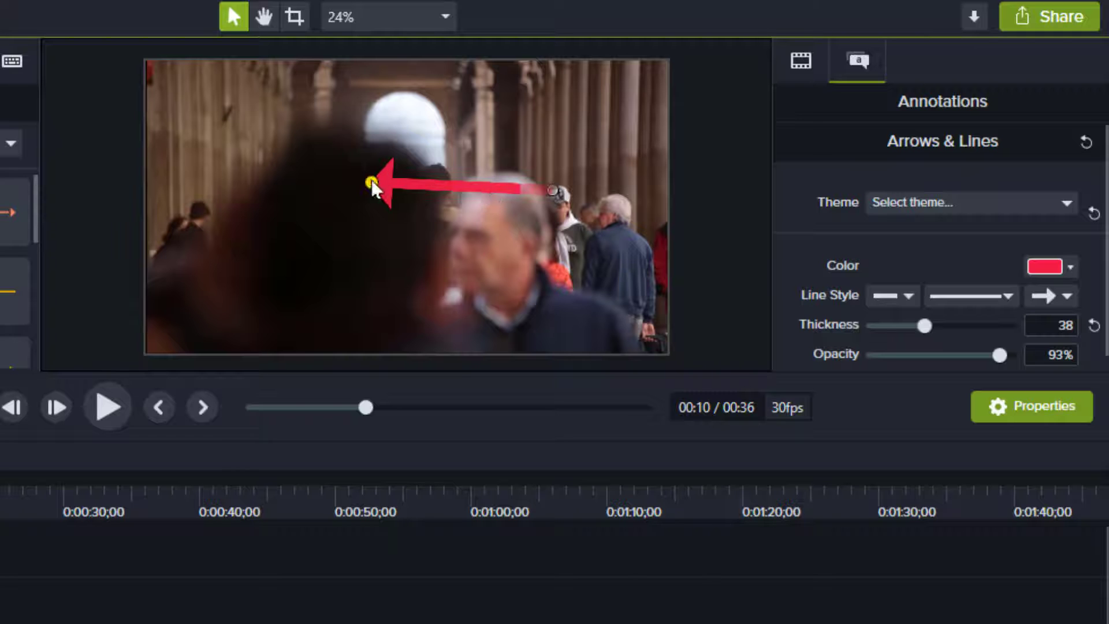
{"action": "left_click_drag", "start_coordinate": [372, 183], "coordinate": [397, 112]}
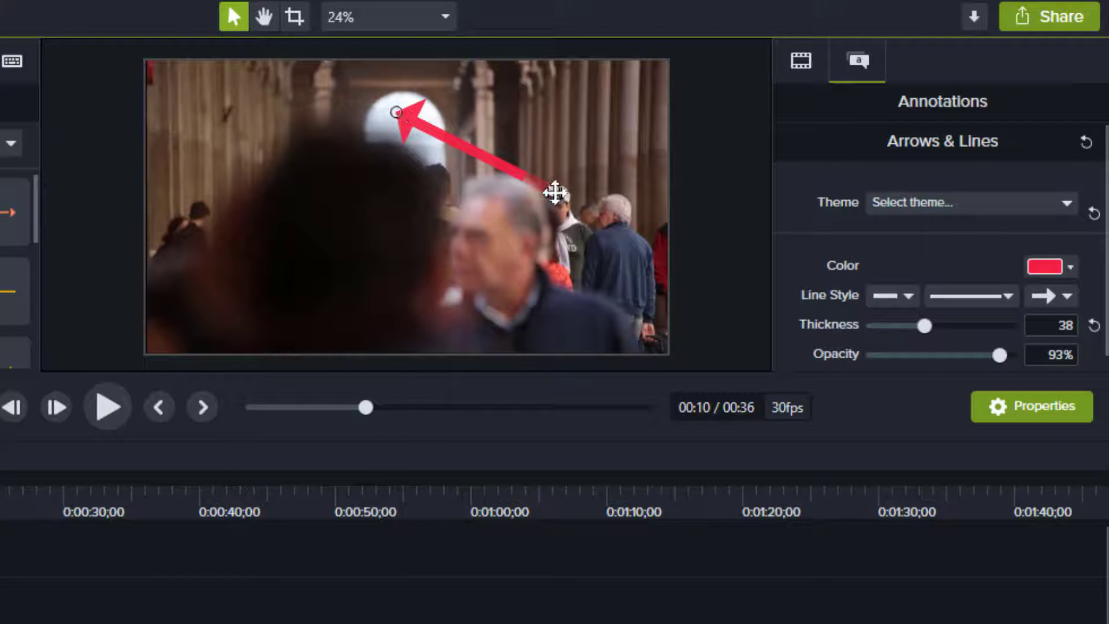
{"action": "left_click_drag", "start_coordinate": [553, 190], "coordinate": [578, 115]}
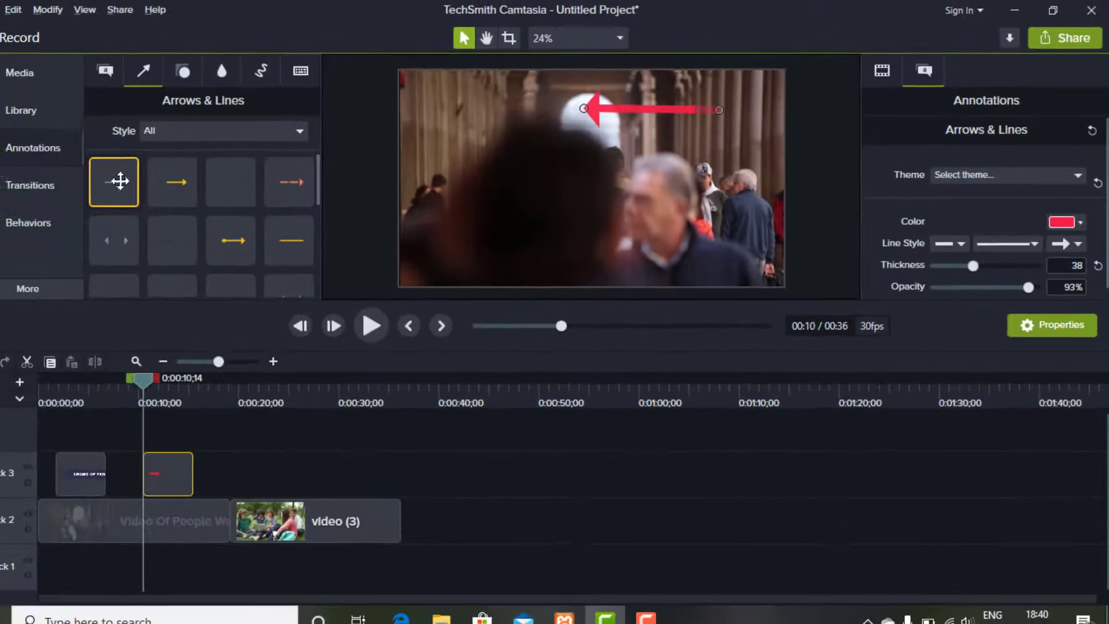
Add a plain line across the middle of the video frame and stretch it to the right.
{"action": "left_click_drag", "start_coordinate": [112, 179], "coordinate": [578, 186]}
{"action": "left_click_drag", "start_coordinate": [681, 190], "coordinate": [775, 190]}
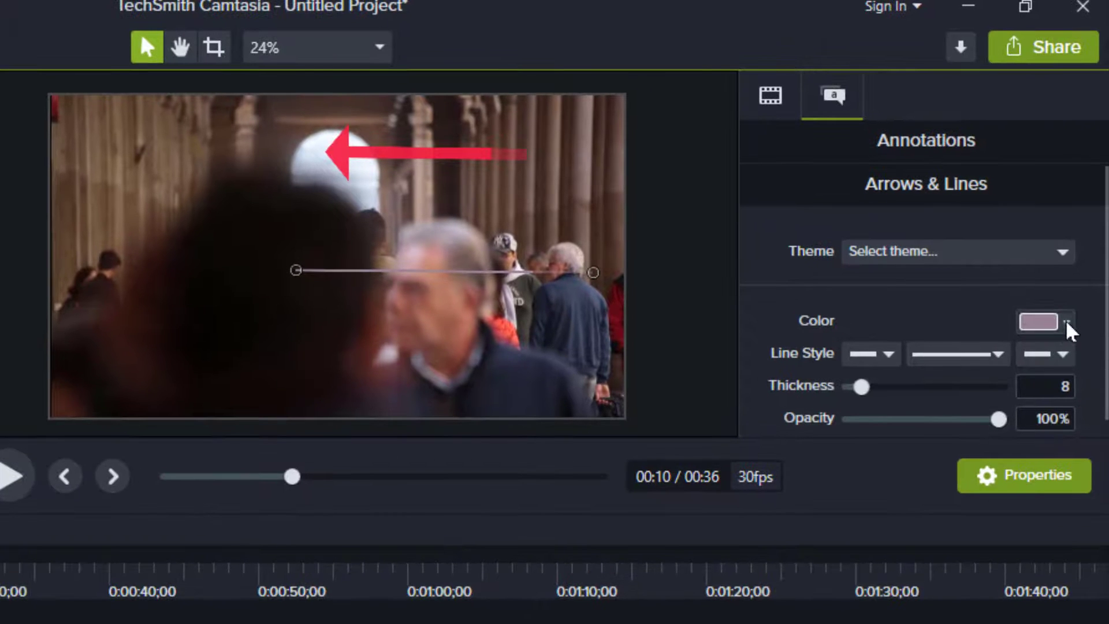
Format the line with the yellow theme colour, a thickness of 62 and 63% opacity.
{"action": "left_click", "coordinate": [1065, 324]}
{"action": "left_click", "coordinate": [923, 402]}
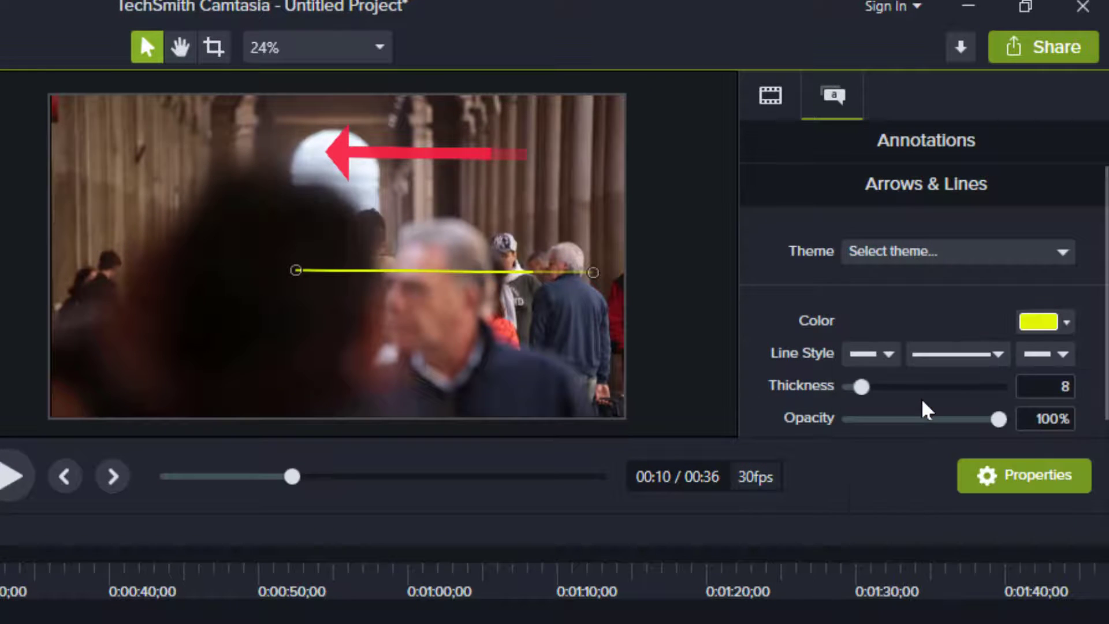
{"action": "left_click_drag", "start_coordinate": [852, 389], "coordinate": [941, 391]}
{"action": "left_click_drag", "start_coordinate": [991, 422], "coordinate": [940, 417]}
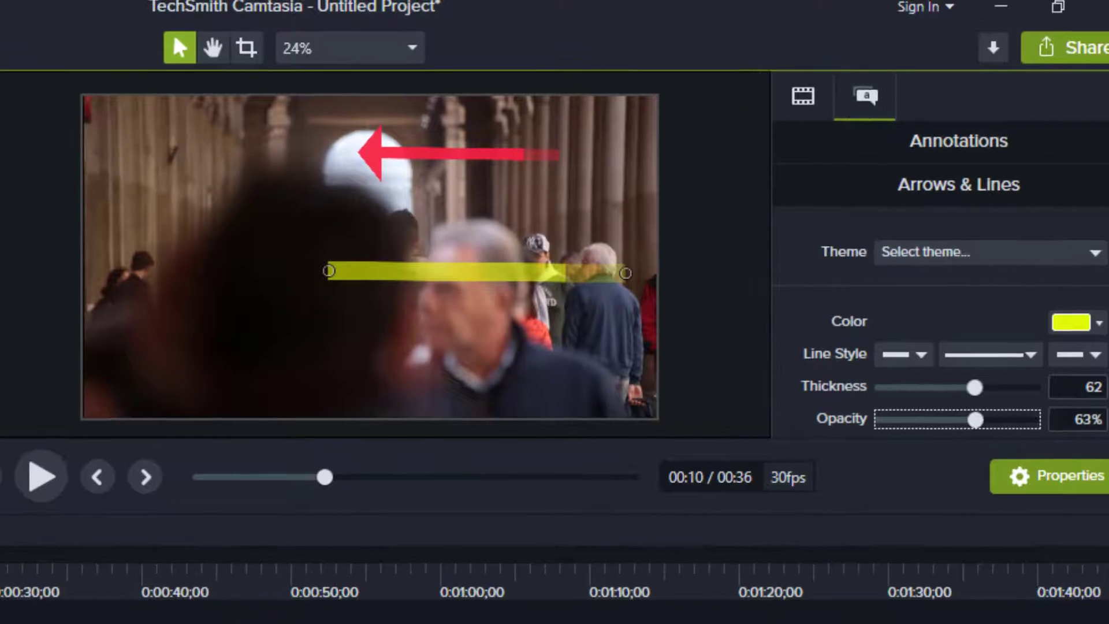
Move the playhead to 0:00:27;29 and add the sketch motion rectangle over the head of the person with the laptop.
{"action": "left_click_drag", "start_coordinate": [124, 569], "coordinate": [517, 616]}
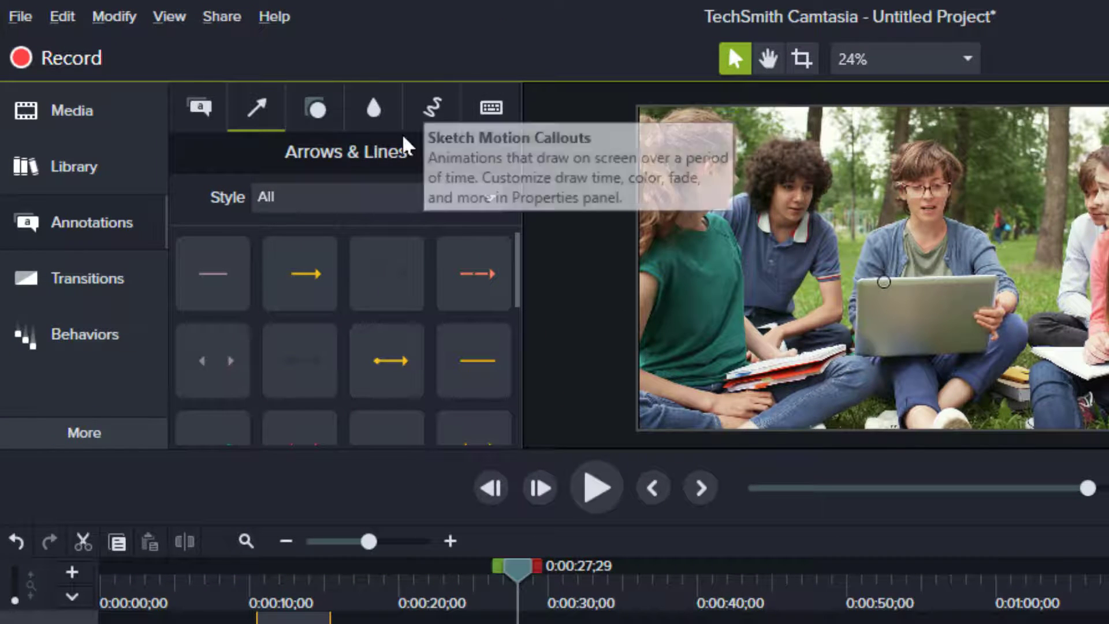
{"action": "left_click", "coordinate": [441, 113]}
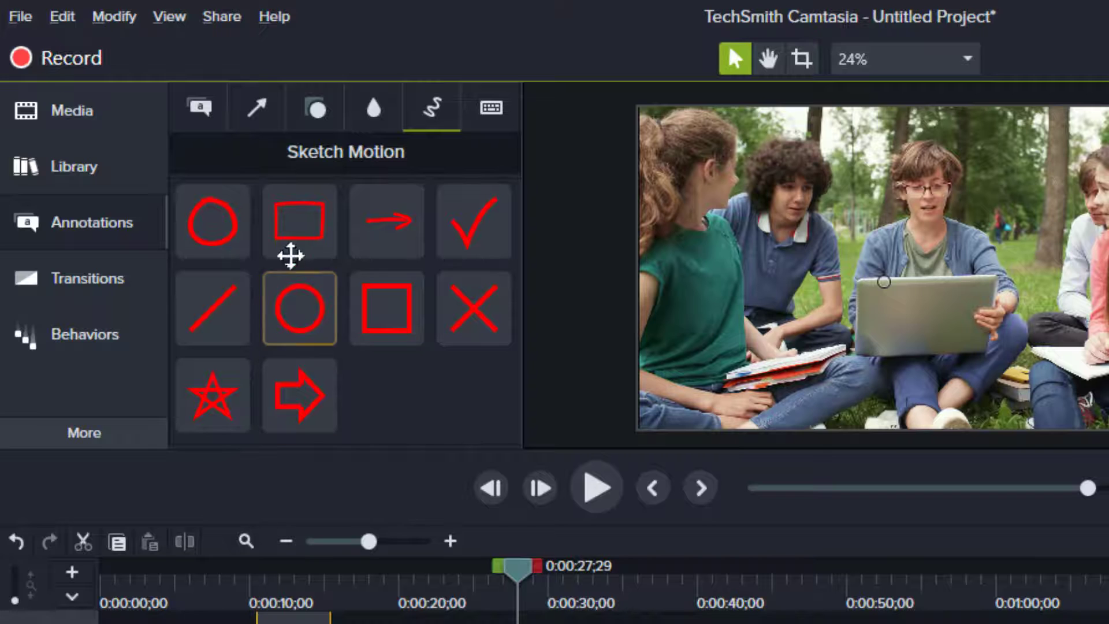
{"action": "left_click", "coordinate": [292, 225]}
{"action": "mouse_move", "coordinate": [301, 225]}
{"action": "left_mouse_down"}
{"action": "mouse_move", "coordinate": [445, 258]}
{"action": "mouse_move", "coordinate": [941, 250]}
{"action": "mouse_move", "coordinate": [916, 217]}
{"action": "mouse_move", "coordinate": [905, 173]}
{"action": "mouse_move", "coordinate": [936, 186]}
{"action": "mouse_move", "coordinate": [928, 178]}
{"action": "left_mouse_up"}
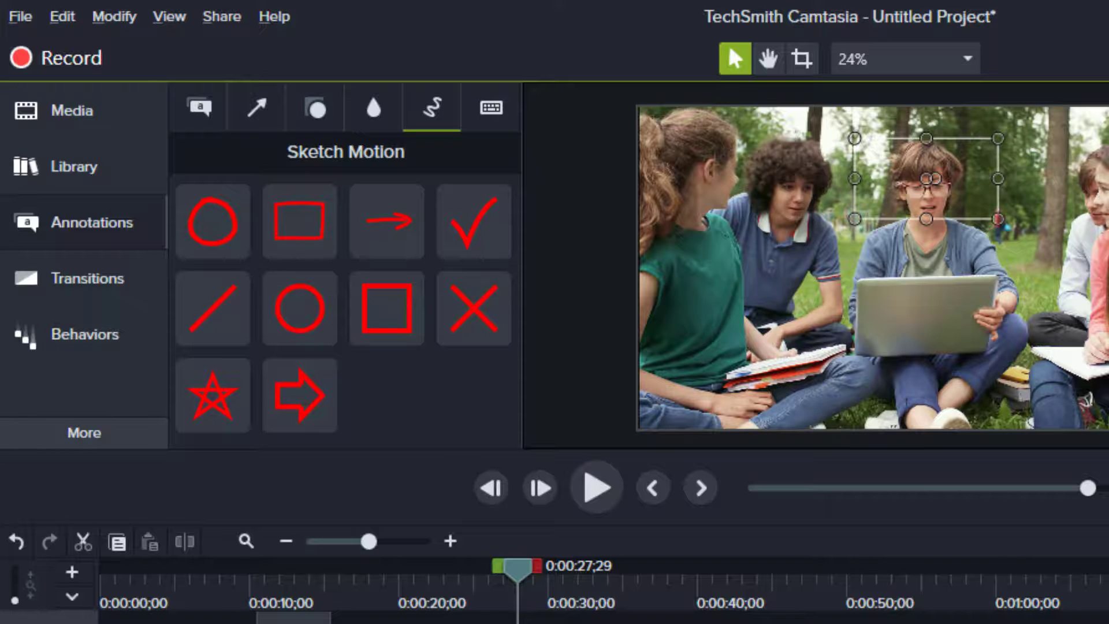
Preview the rectangle's drawing animation by playing the video from 00:26.
{"action": "left_click", "coordinate": [576, 587]}
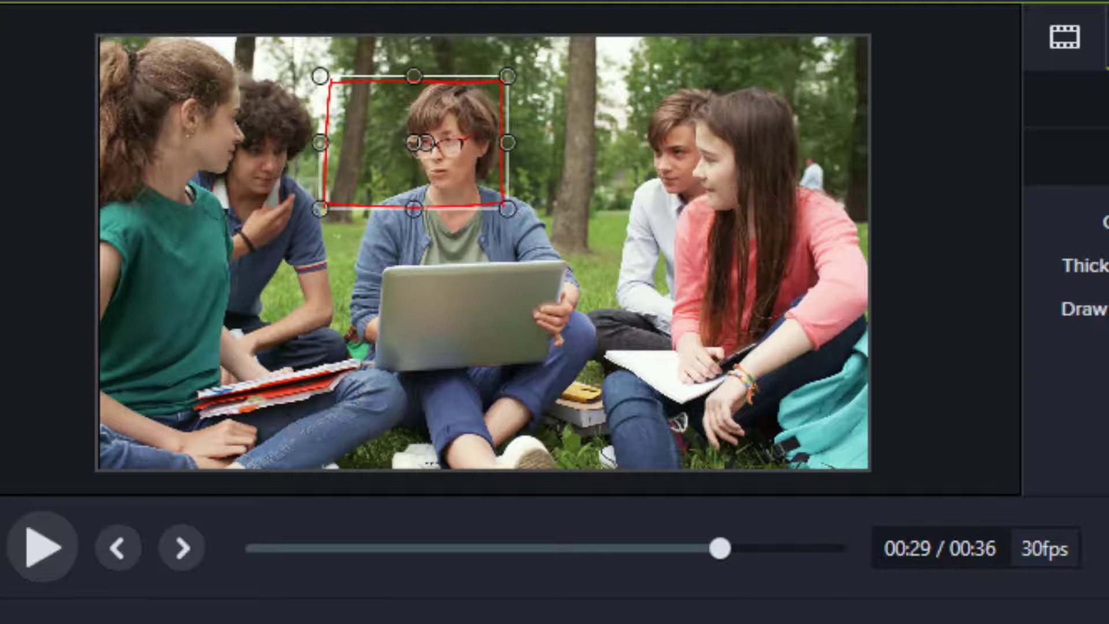
{"action": "left_click_drag", "start_coordinate": [719, 548], "coordinate": [675, 548]}
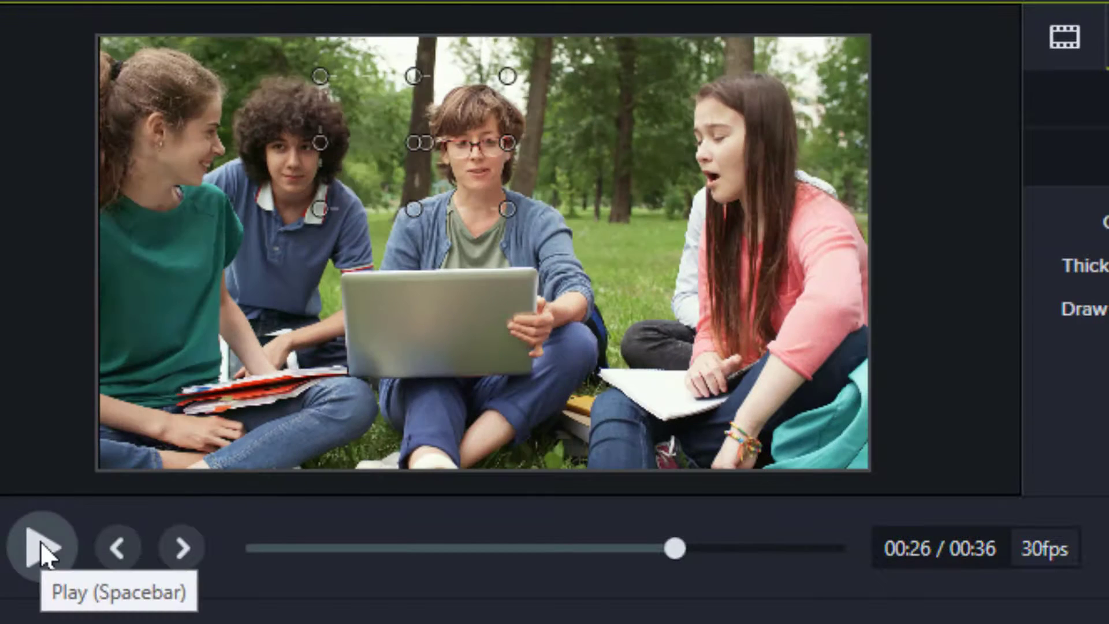
{"action": "left_click", "coordinate": [40, 543]}
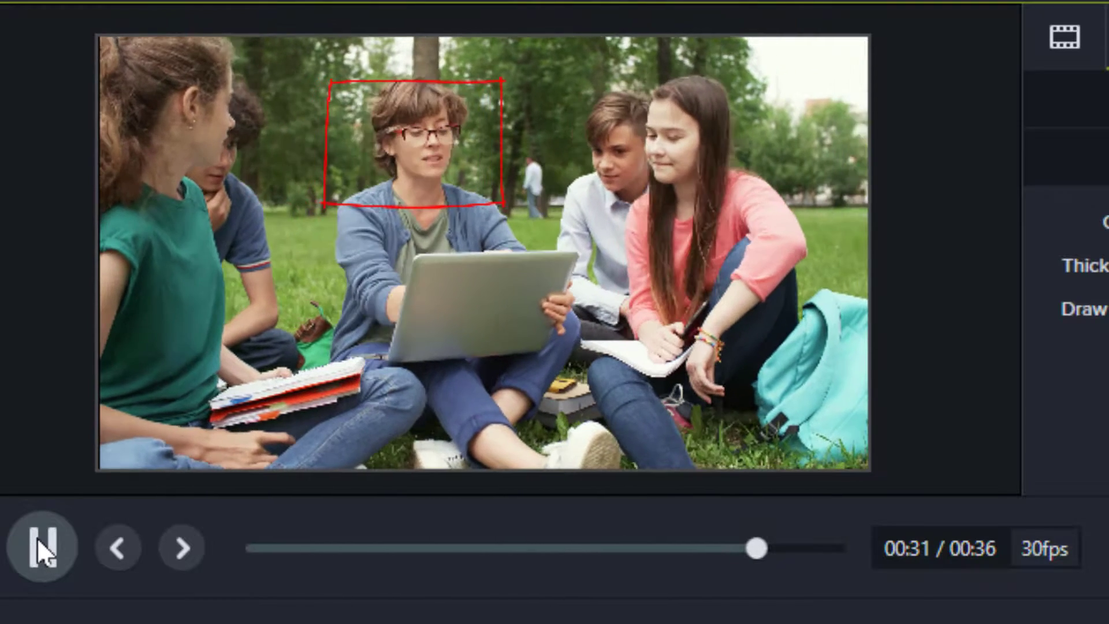
{"action": "left_click", "coordinate": [37, 538]}
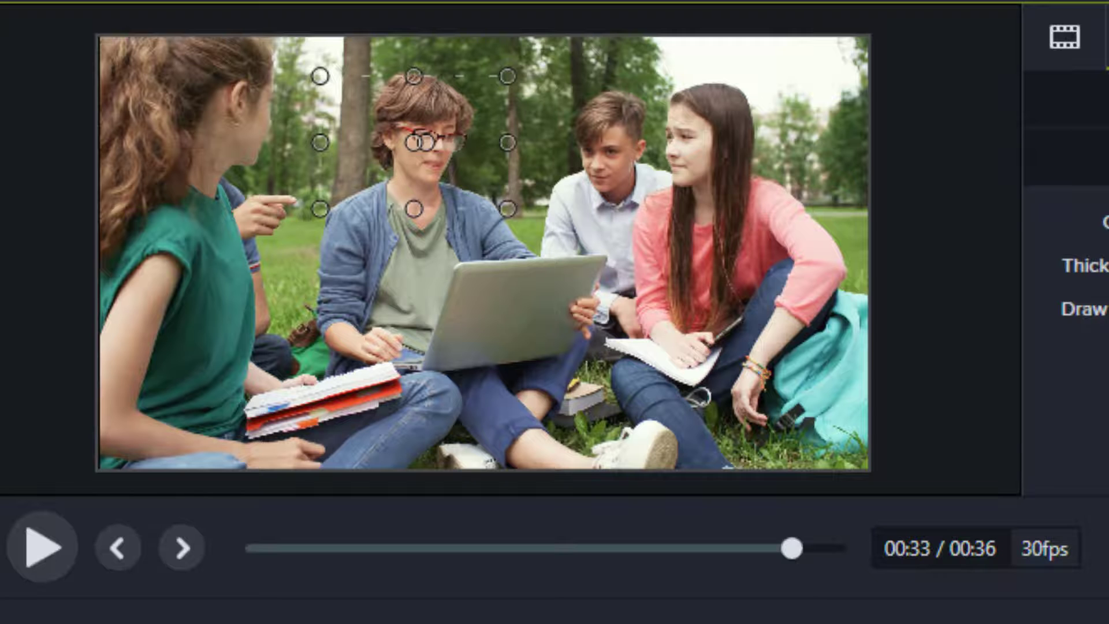
With the playhead at 0:00:30;10, set the sketch rectangle's thickness to 17 and its draw time to 2.3.
{"action": "left_click_drag", "start_coordinate": [46, 503], "coordinate": [6, 560]}
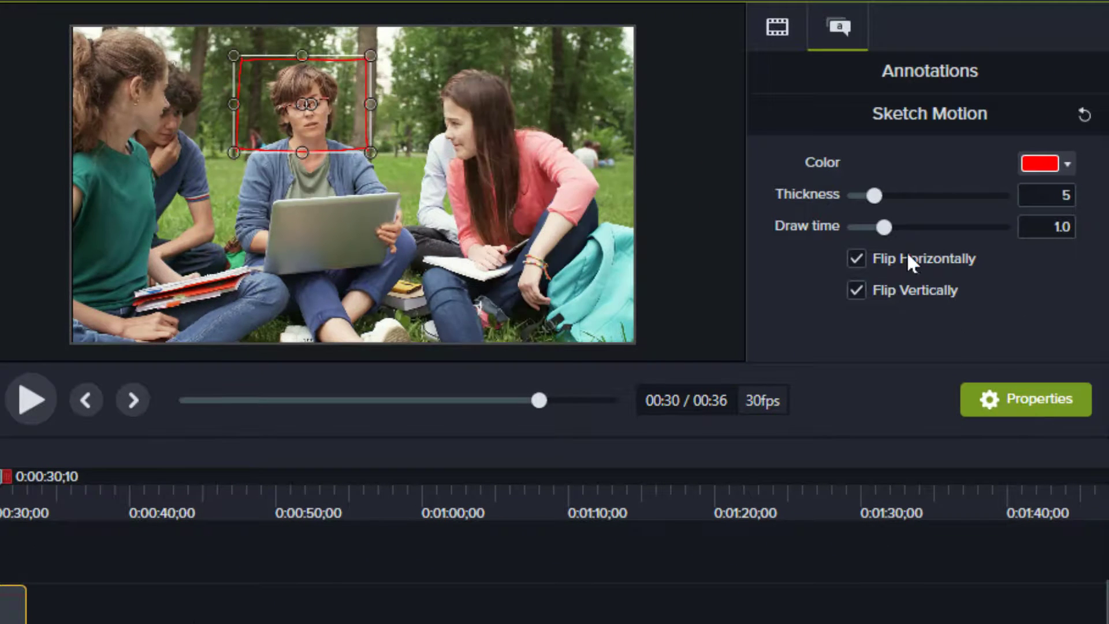
{"action": "left_click_drag", "start_coordinate": [875, 199], "coordinate": [995, 206]}
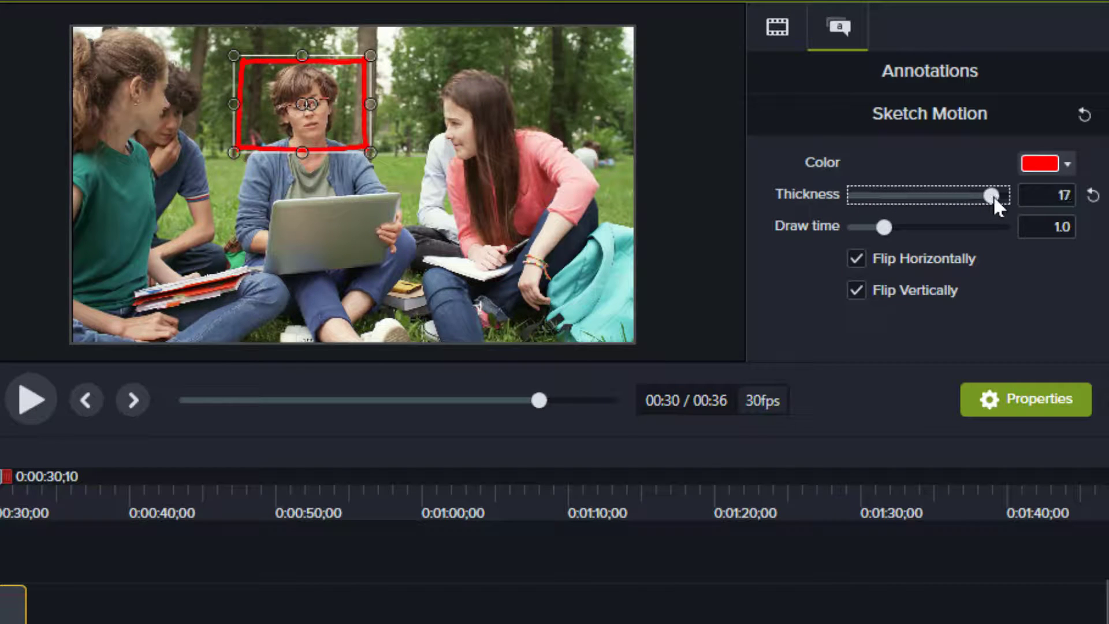
{"action": "left_click", "coordinate": [883, 228]}
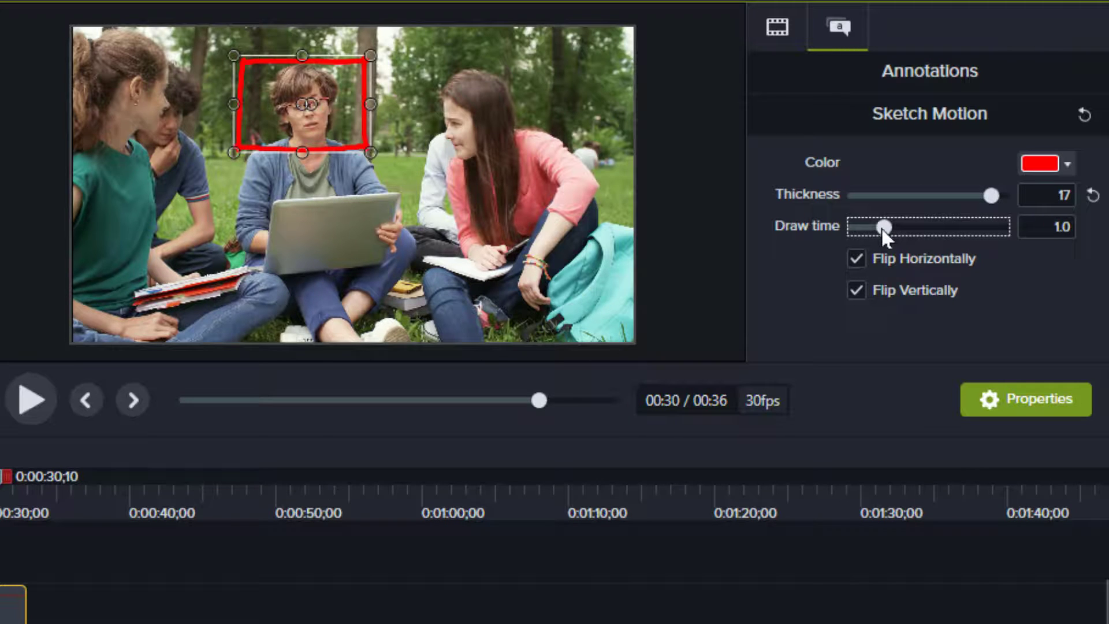
{"action": "mouse_move", "coordinate": [883, 228]}
{"action": "left_mouse_down"}
{"action": "mouse_move", "coordinate": [869, 229]}
{"action": "mouse_move", "coordinate": [914, 227]}
{"action": "left_mouse_up"}
{"action": "left_click_drag", "start_coordinate": [916, 224], "coordinate": [924, 227]}
Play the video again from 00:26 to check the rectangle's slower drawing animation.
{"action": "left_click_drag", "start_coordinate": [3, 476], "coordinate": [0, 476]}
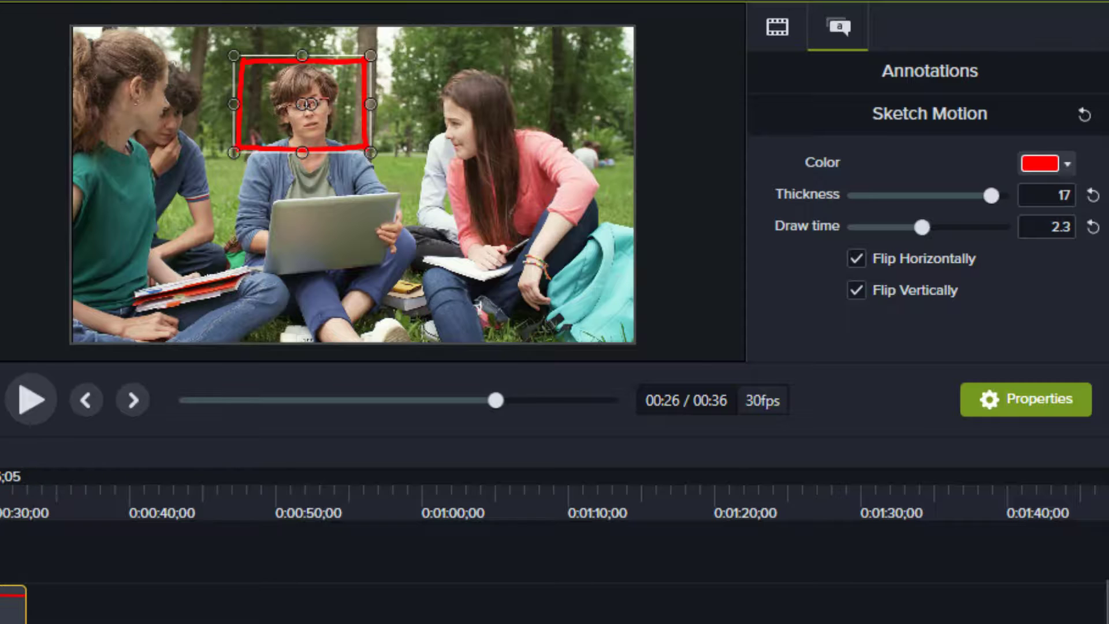
{"action": "left_click", "coordinate": [29, 394]}
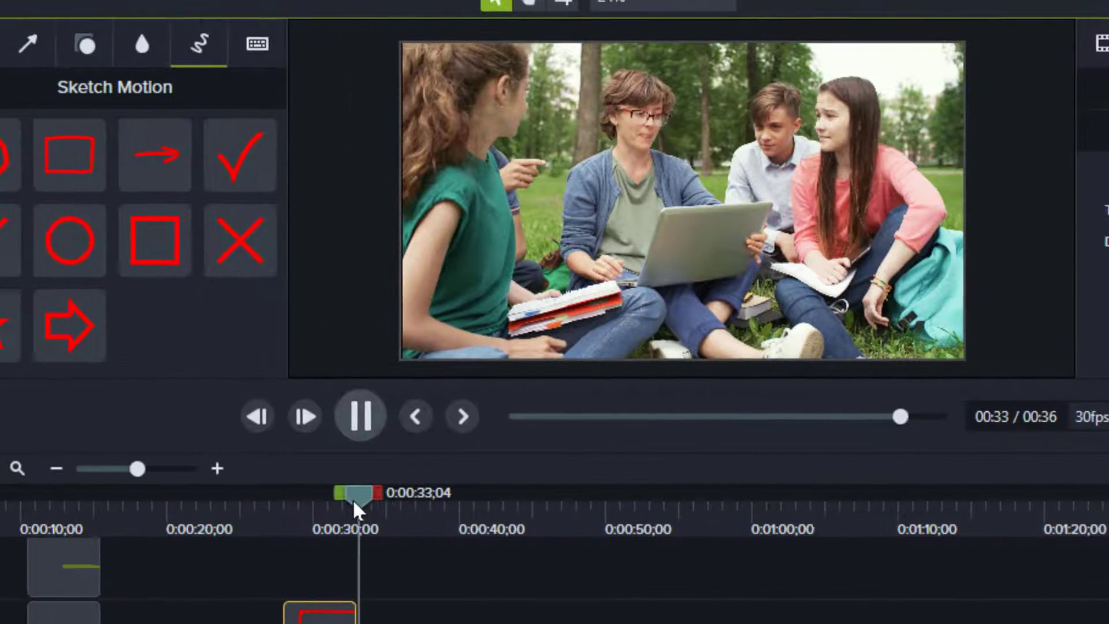
{"action": "left_click", "coordinate": [43, 384]}
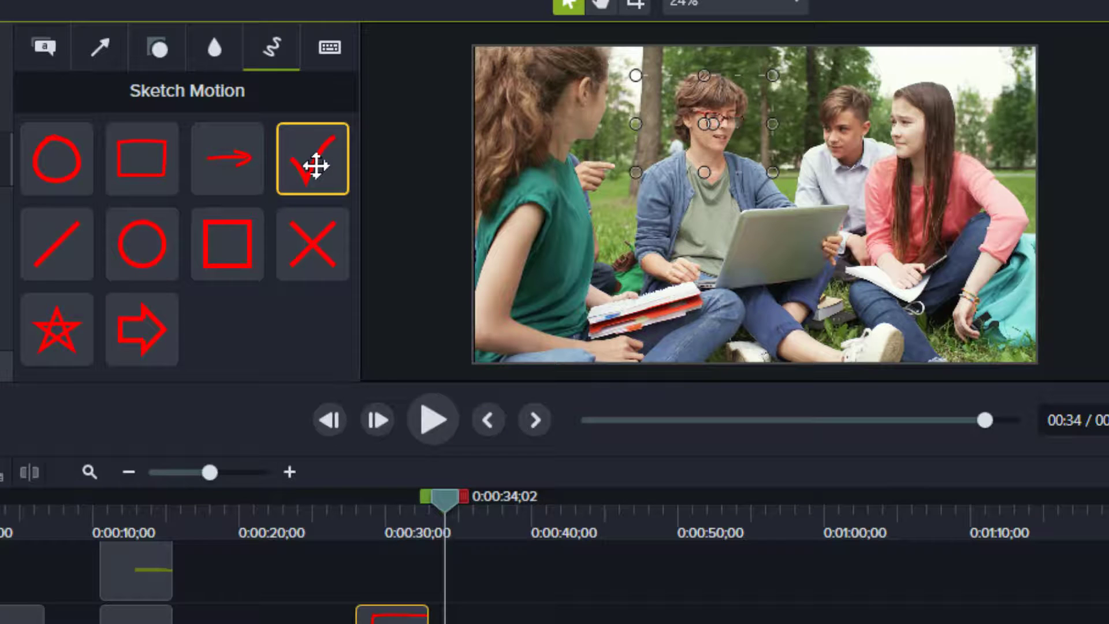
Move the playhead to 0:00:20;12 and add the sketch motion check mark above the girl in the green shirt.
{"action": "left_click_drag", "start_coordinate": [444, 506], "coordinate": [247, 496]}
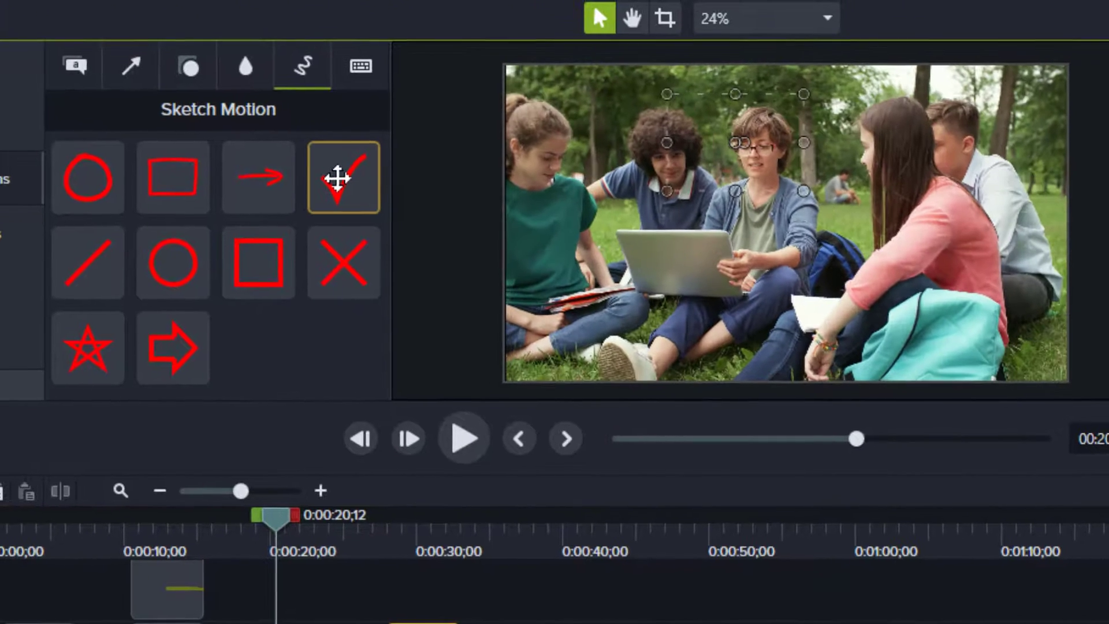
{"action": "mouse_move", "coordinate": [339, 180]}
{"action": "left_mouse_down"}
{"action": "mouse_move", "coordinate": [478, 183]}
{"action": "mouse_move", "coordinate": [601, 154]}
{"action": "mouse_move", "coordinate": [608, 105]}
{"action": "left_mouse_up"}
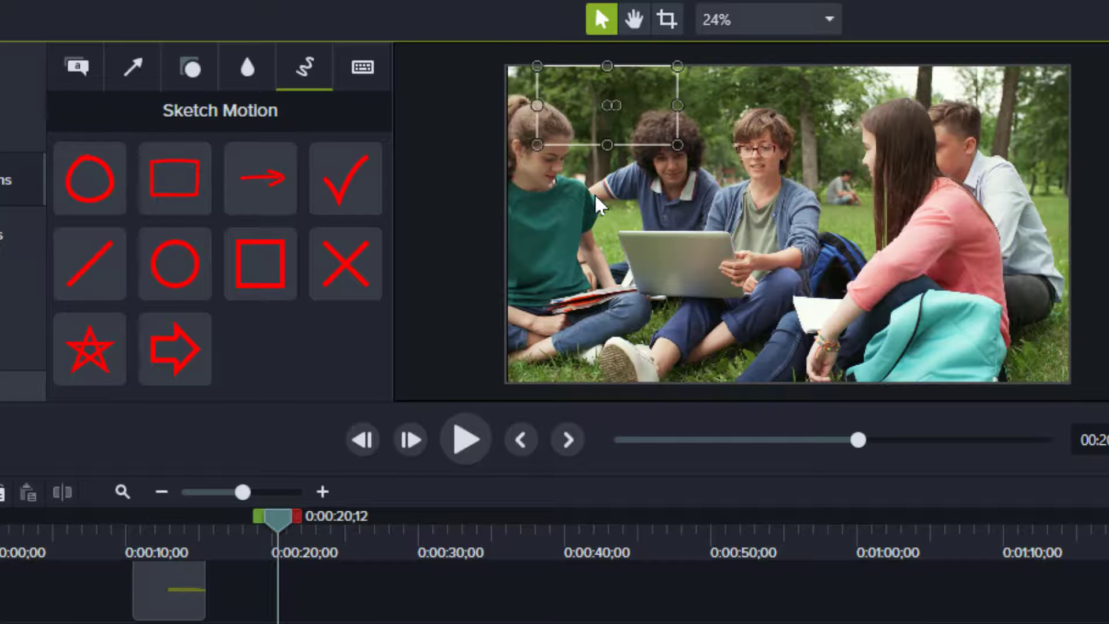
Move the playhead to 0:00:22;19 and shrink the check mark to about half its width over the girl's head.
{"action": "left_click", "coordinate": [312, 528]}
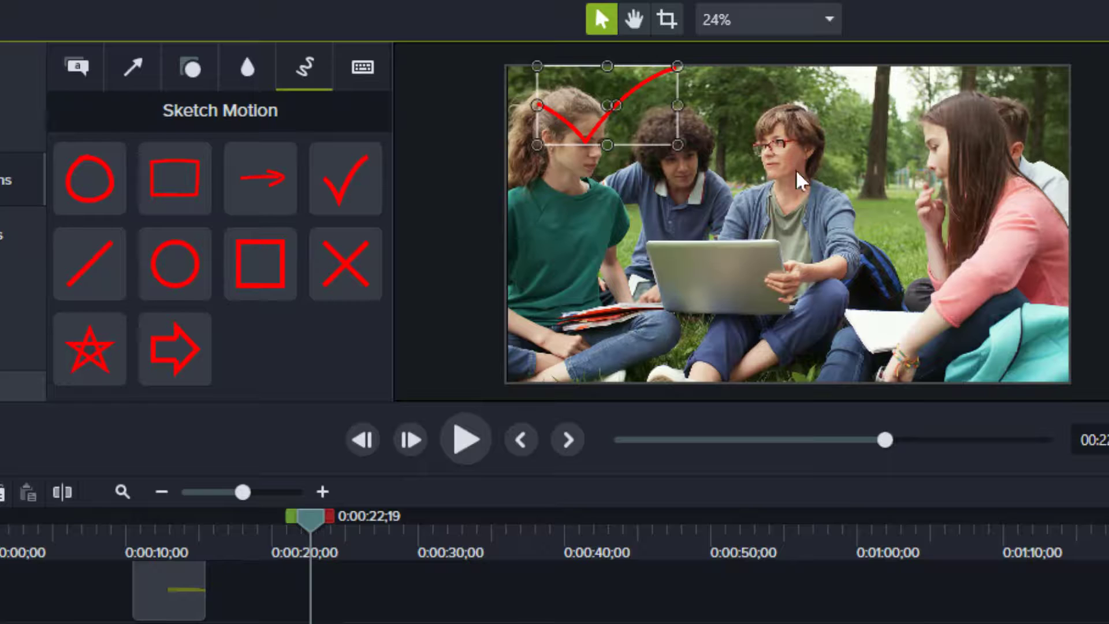
{"action": "left_click_drag", "start_coordinate": [602, 145], "coordinate": [604, 110]}
{"action": "left_click_drag", "start_coordinate": [677, 89], "coordinate": [607, 88]}
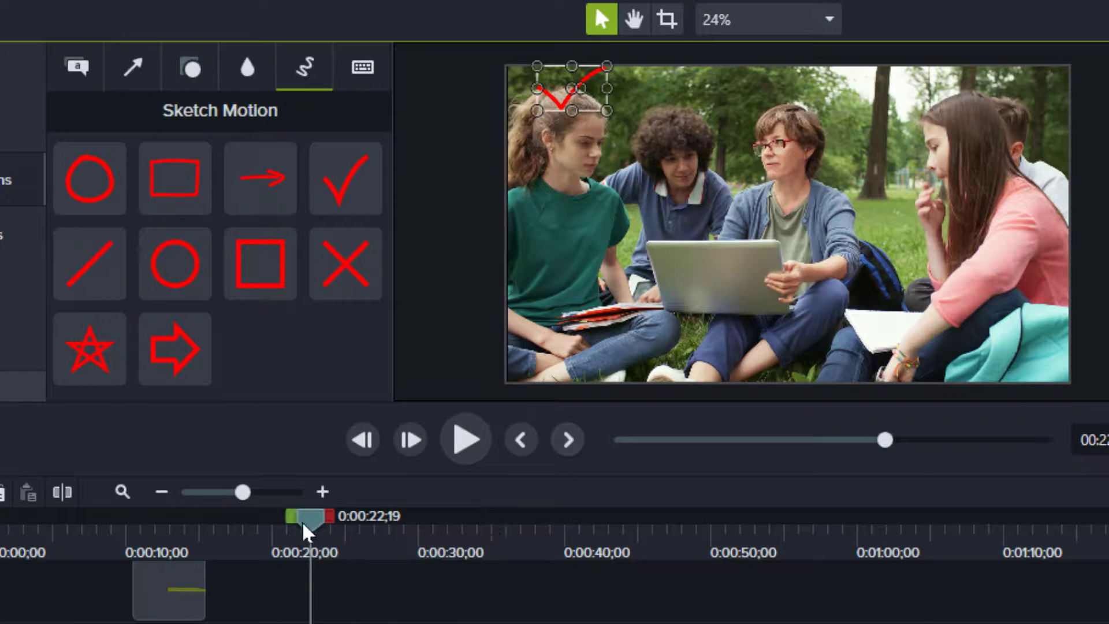
Play the video from 0:00:19;27 to preview the check mark's drawing animation.
{"action": "mouse_move", "coordinate": [307, 531]}
{"action": "left_mouse_down"}
{"action": "mouse_move", "coordinate": [274, 533]}
{"action": "mouse_move", "coordinate": [271, 549]}
{"action": "left_mouse_up"}
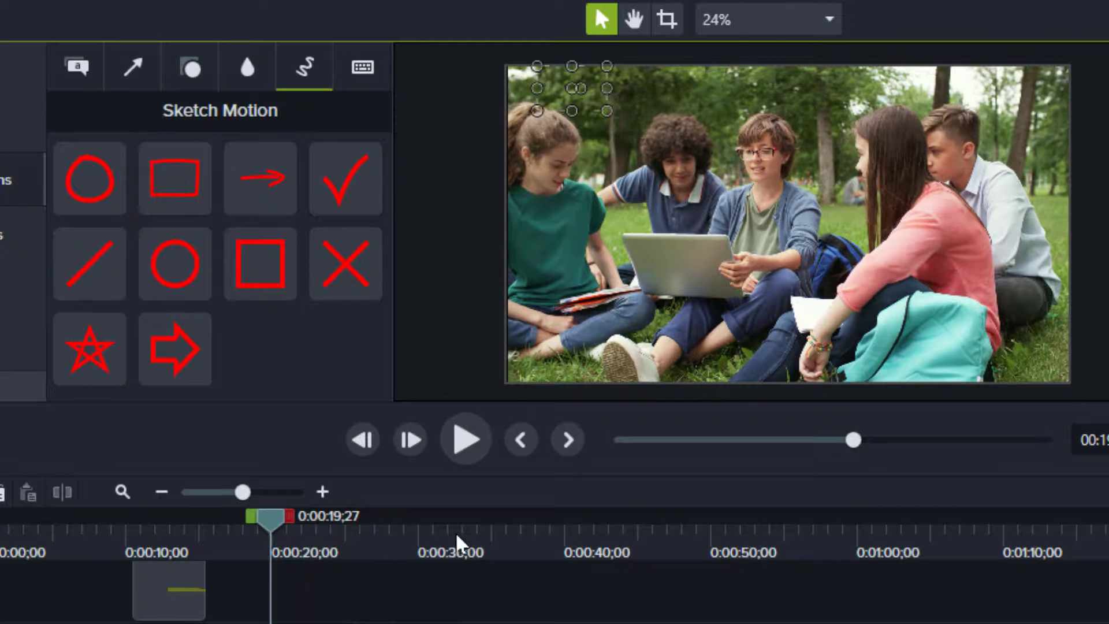
{"action": "left_click", "coordinate": [469, 443]}
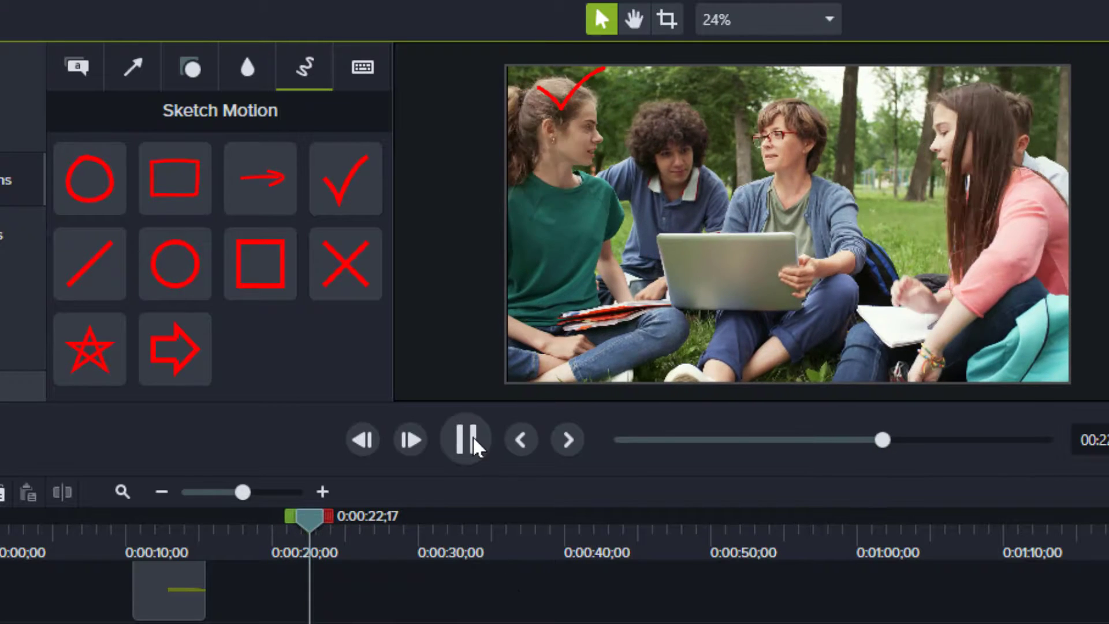
{"action": "left_click", "coordinate": [462, 447]}
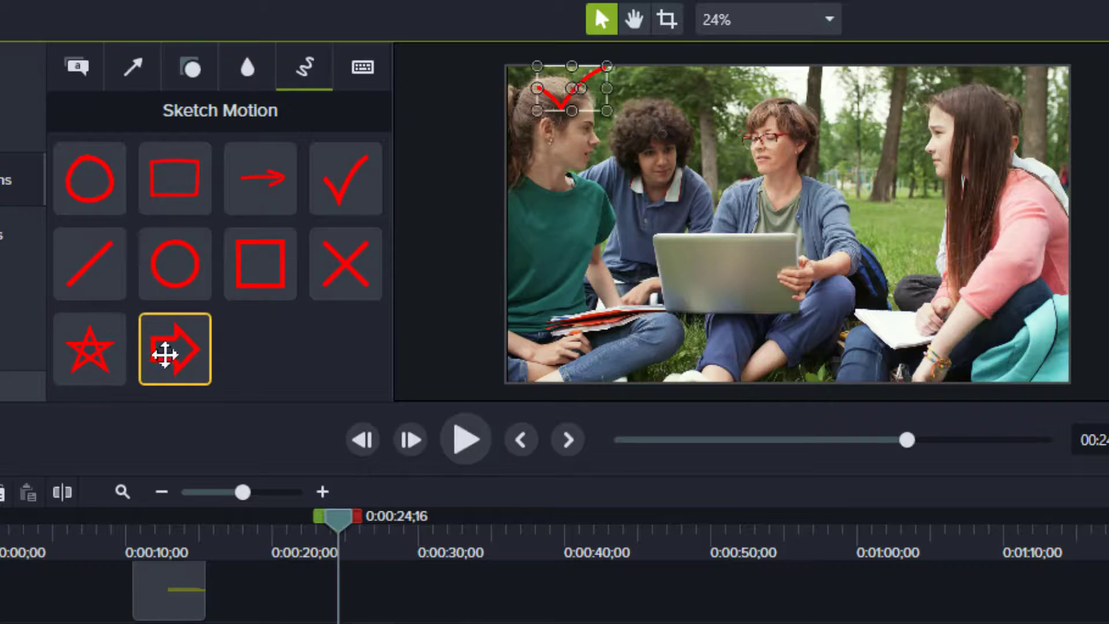
Add the sketch motion block arrow beside the woman with the laptop at 0:00:24;16 and move the playhead to 0:00:27;24.
{"action": "mouse_move", "coordinate": [172, 354]}
{"action": "left_mouse_down"}
{"action": "mouse_move", "coordinate": [725, 248]}
{"action": "mouse_move", "coordinate": [834, 198]}
{"action": "mouse_move", "coordinate": [832, 183]}
{"action": "left_mouse_up"}
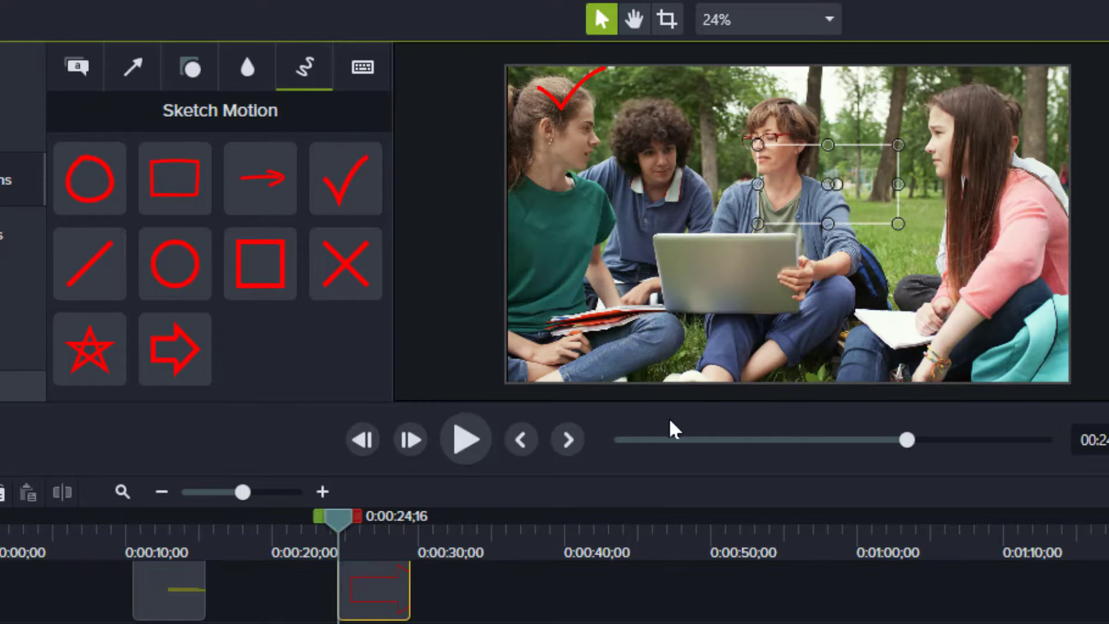
{"action": "left_click", "coordinate": [341, 526]}
{"action": "left_click_drag", "start_coordinate": [392, 520], "coordinate": [386, 518]}
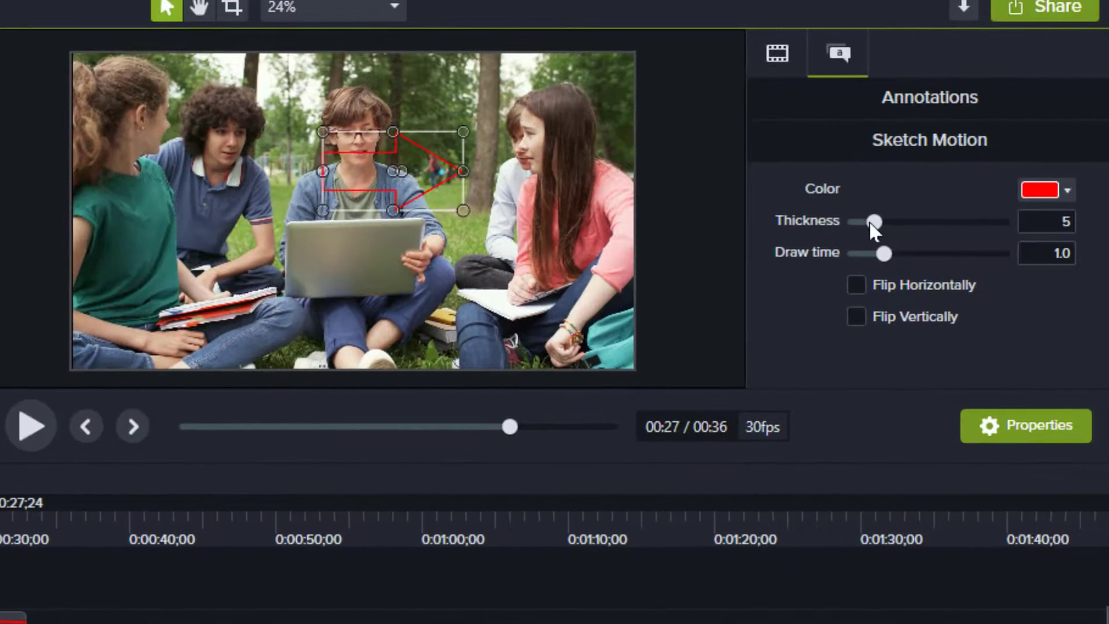
Set the block arrow's thickness to 11 and flip it both horizontally and vertically.
{"action": "left_click_drag", "start_coordinate": [876, 221], "coordinate": [936, 219]}
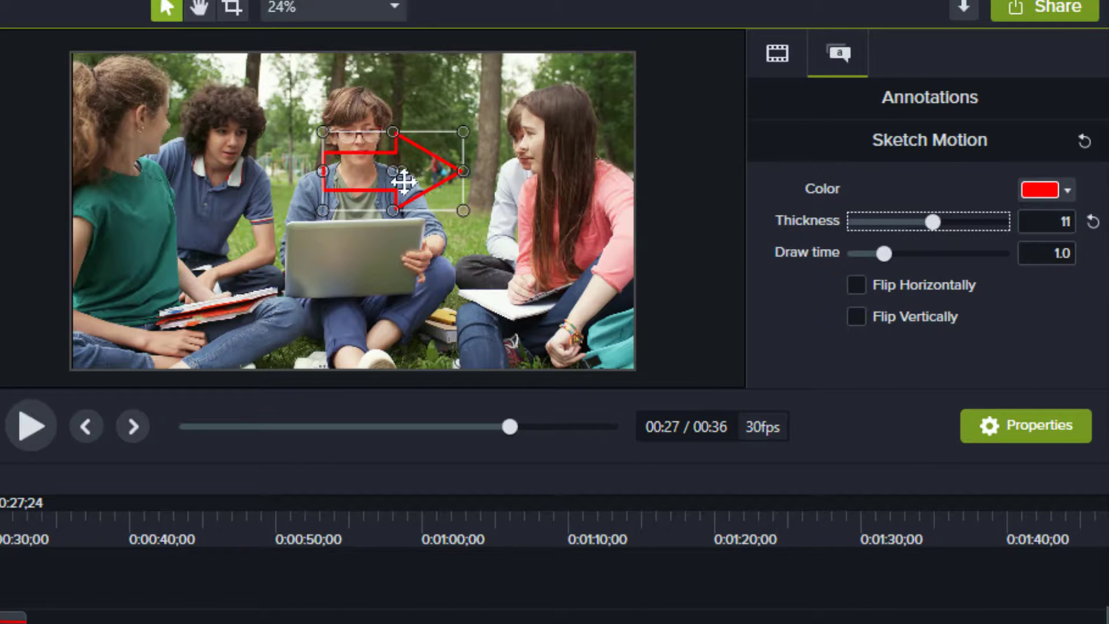
{"action": "left_click", "coordinate": [861, 281]}
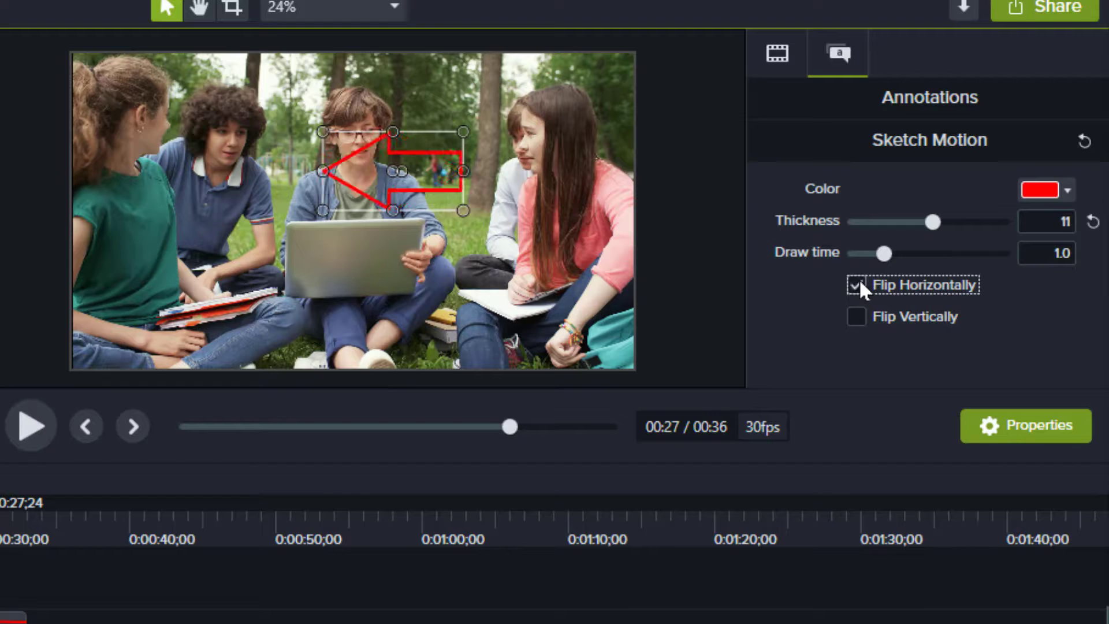
{"action": "left_click", "coordinate": [859, 318]}
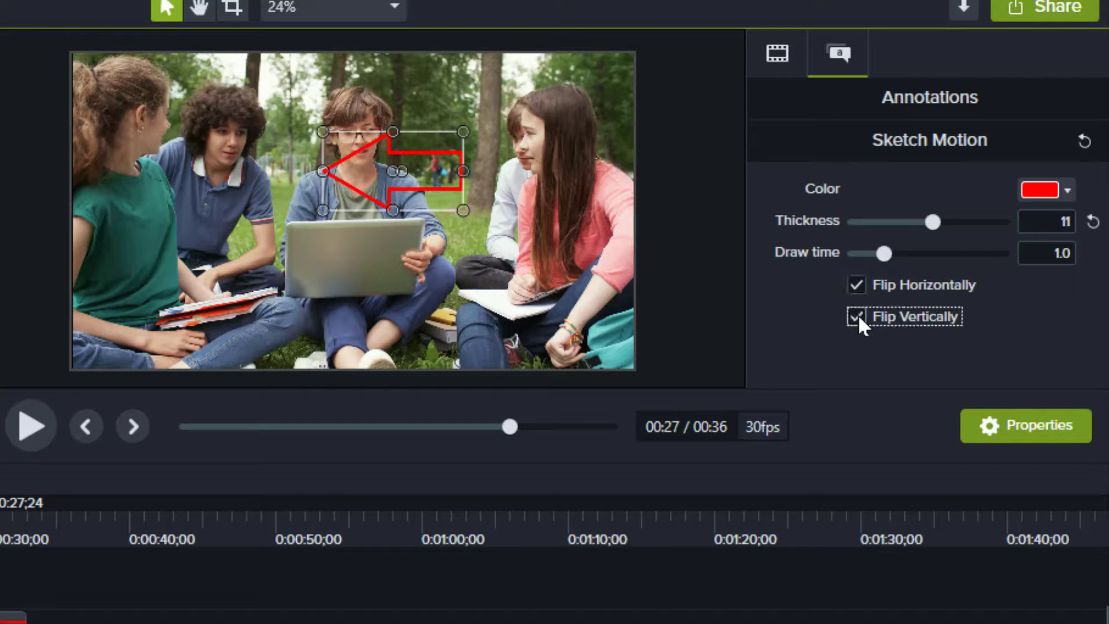
{"action": "left_click", "coordinate": [861, 283]}
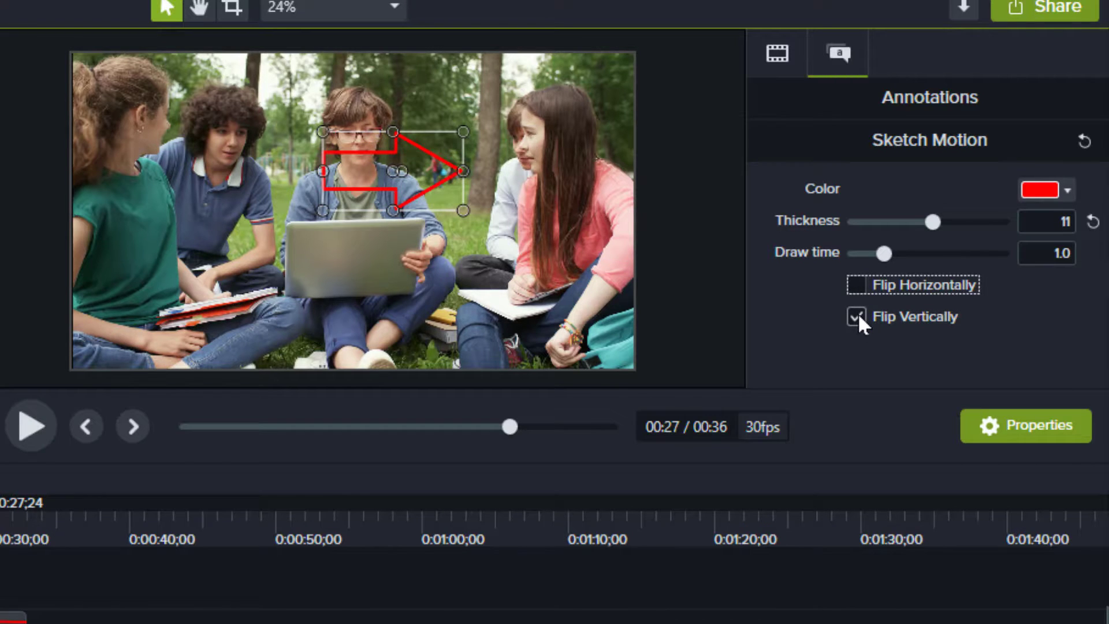
{"action": "left_click", "coordinate": [858, 315]}
{"action": "left_click", "coordinate": [857, 317]}
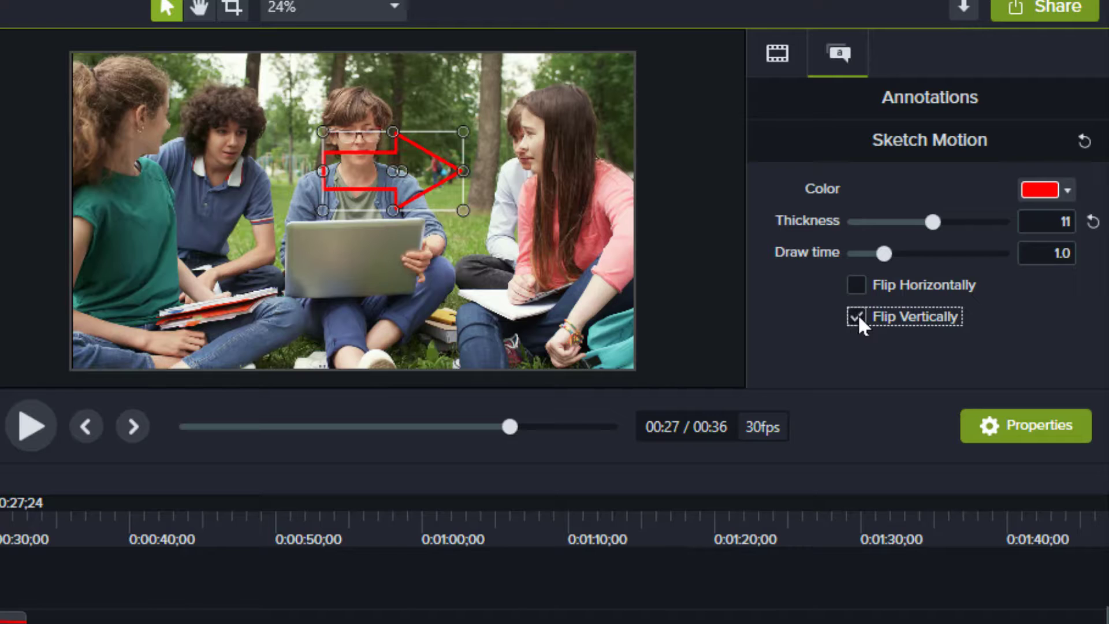
{"action": "left_click", "coordinate": [857, 283]}
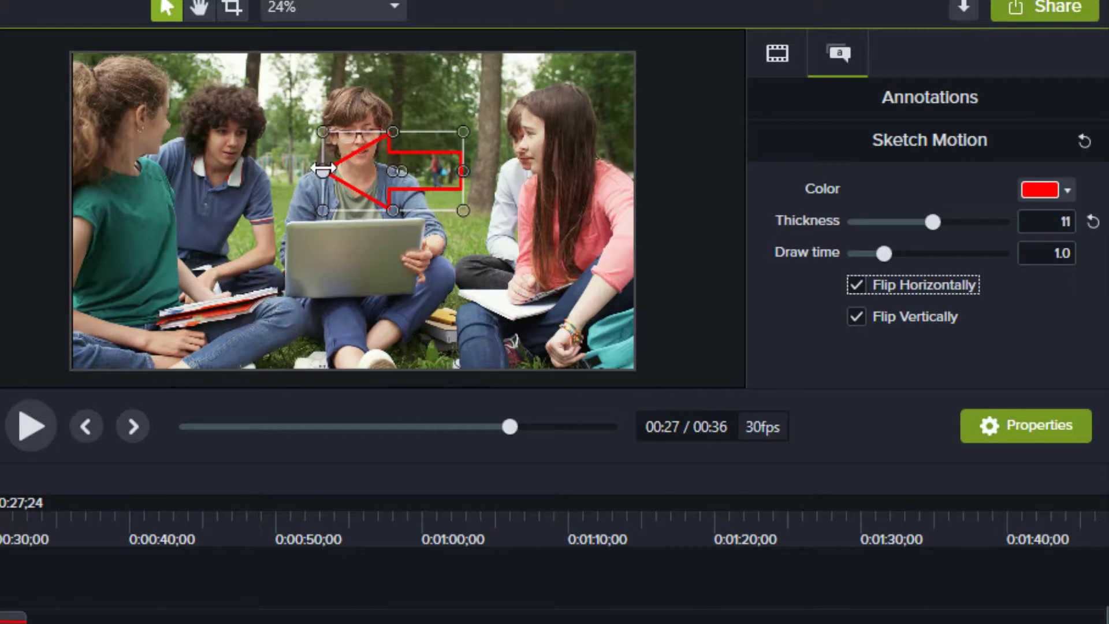
Lengthen the block arrow slightly, then move and rotate it beside the head of the girl in pink, pointing diagonally down toward the laptop.
{"action": "left_click_drag", "start_coordinate": [322, 169], "coordinate": [230, 171]}
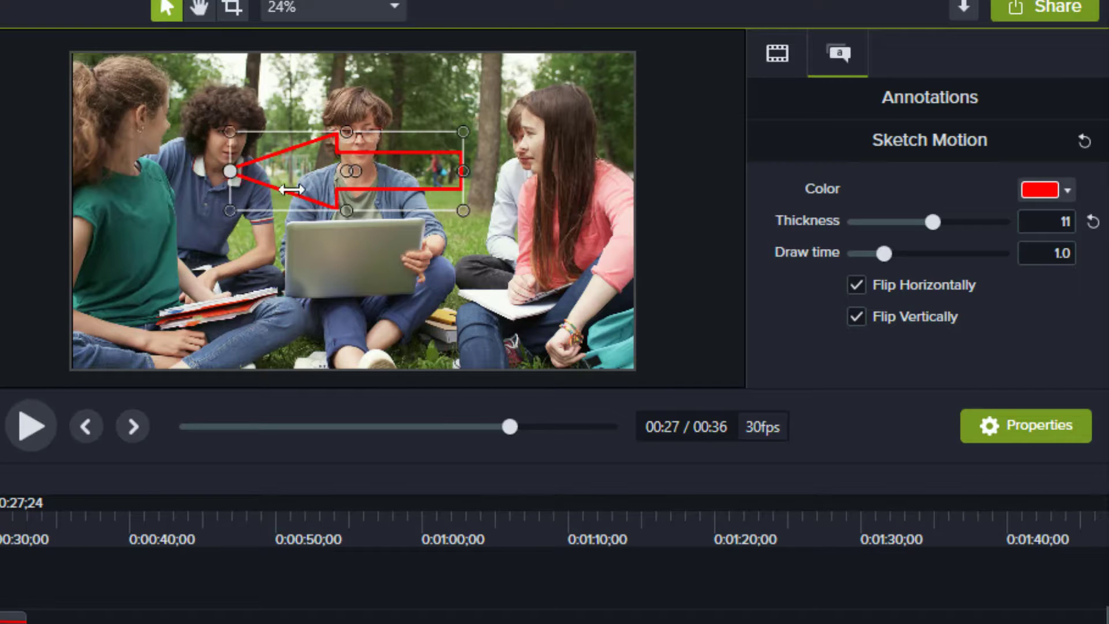
{"action": "left_click_drag", "start_coordinate": [292, 189], "coordinate": [292, 188]}
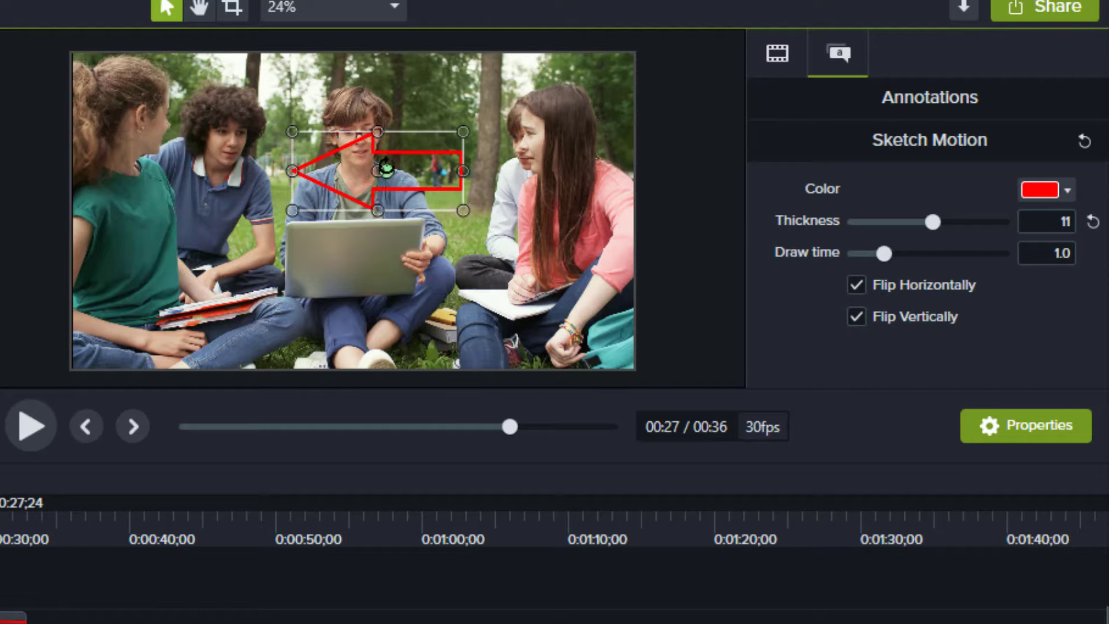
{"action": "left_click_drag", "start_coordinate": [386, 169], "coordinate": [524, 101]}
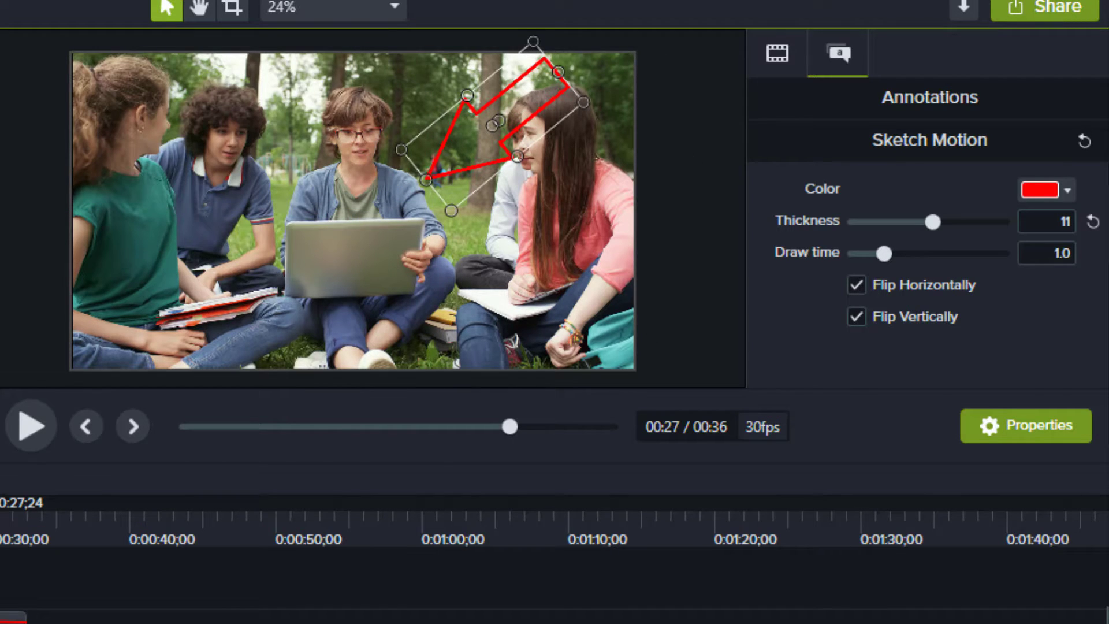